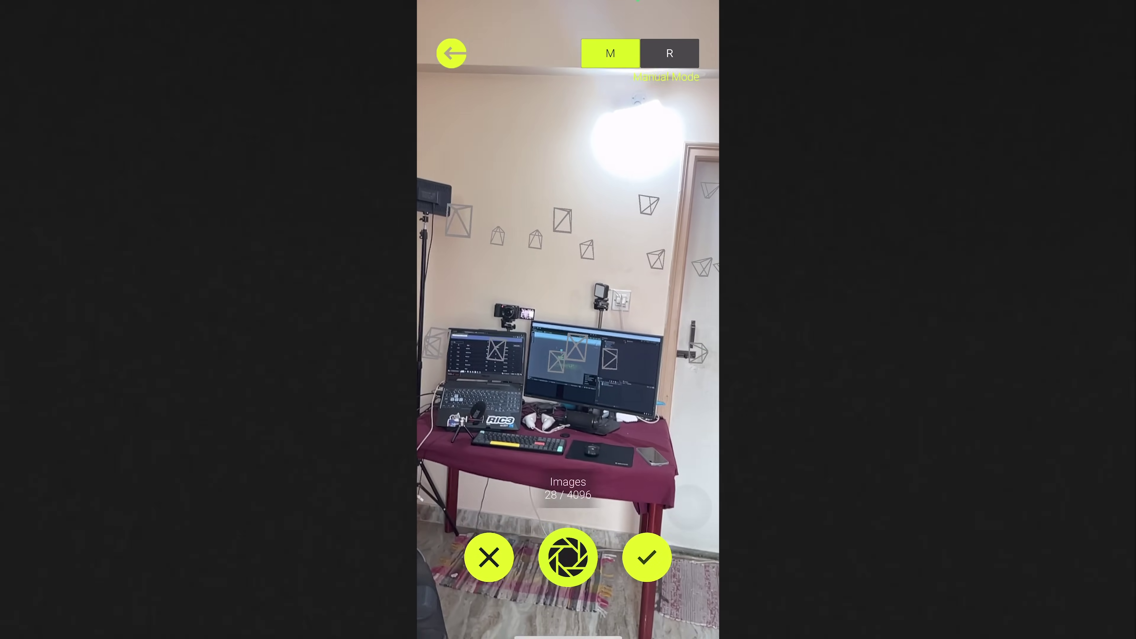
- Capture two more photos of the desk area for the Immersal map
left_click(567, 557)
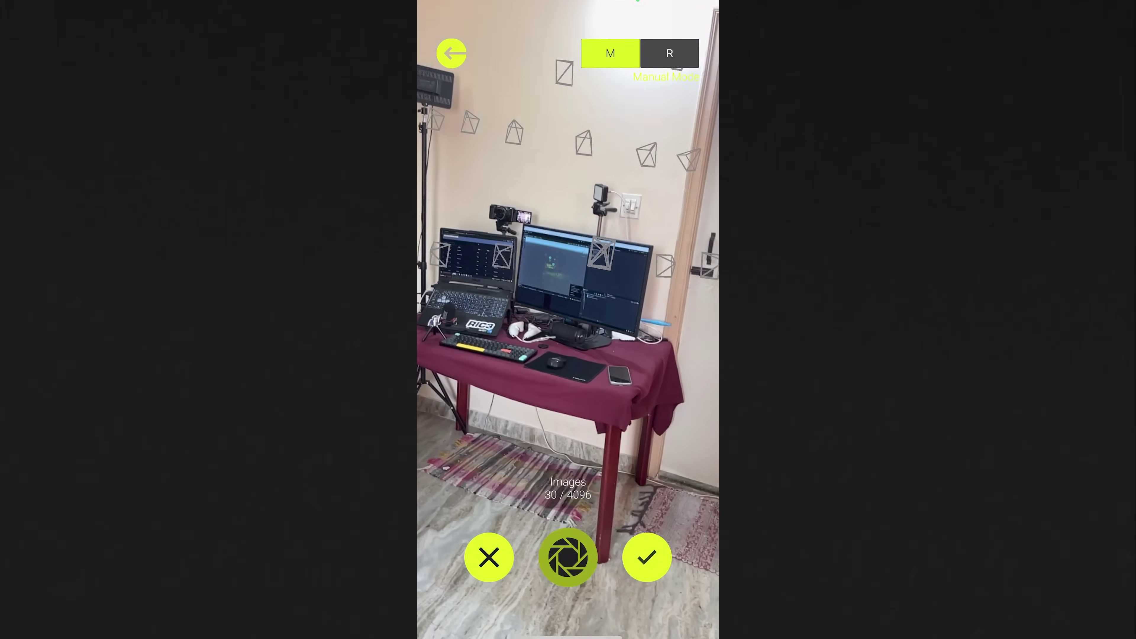
left_click(567, 557)
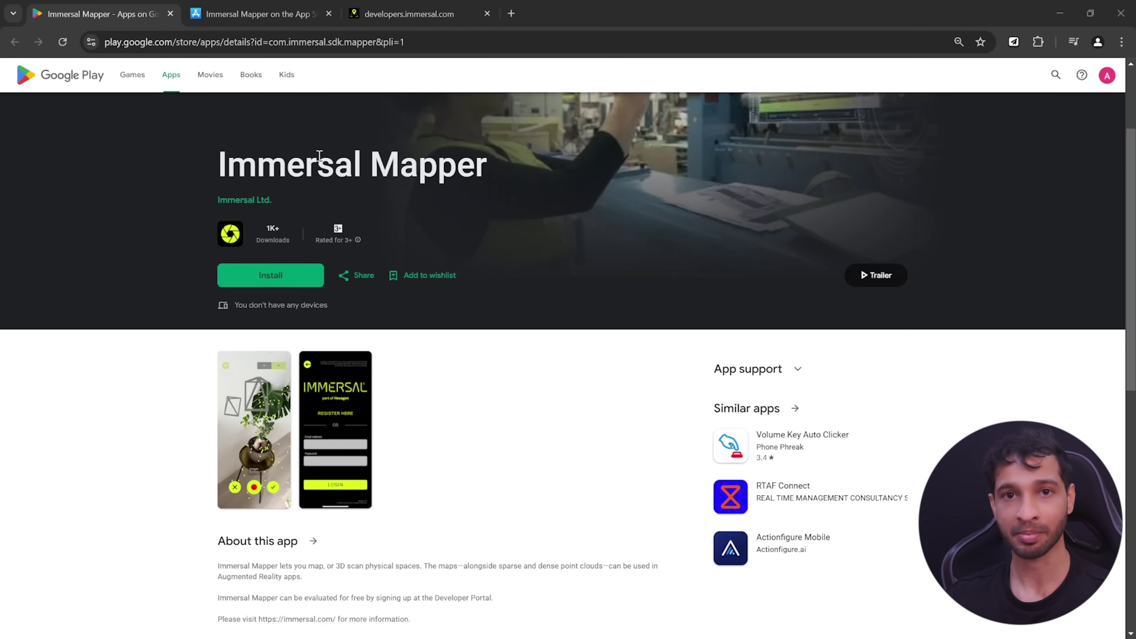
- Review Immersal Mapper's App Store listing, then switch to the developers.immersal.com portal
left_click(253, 14)
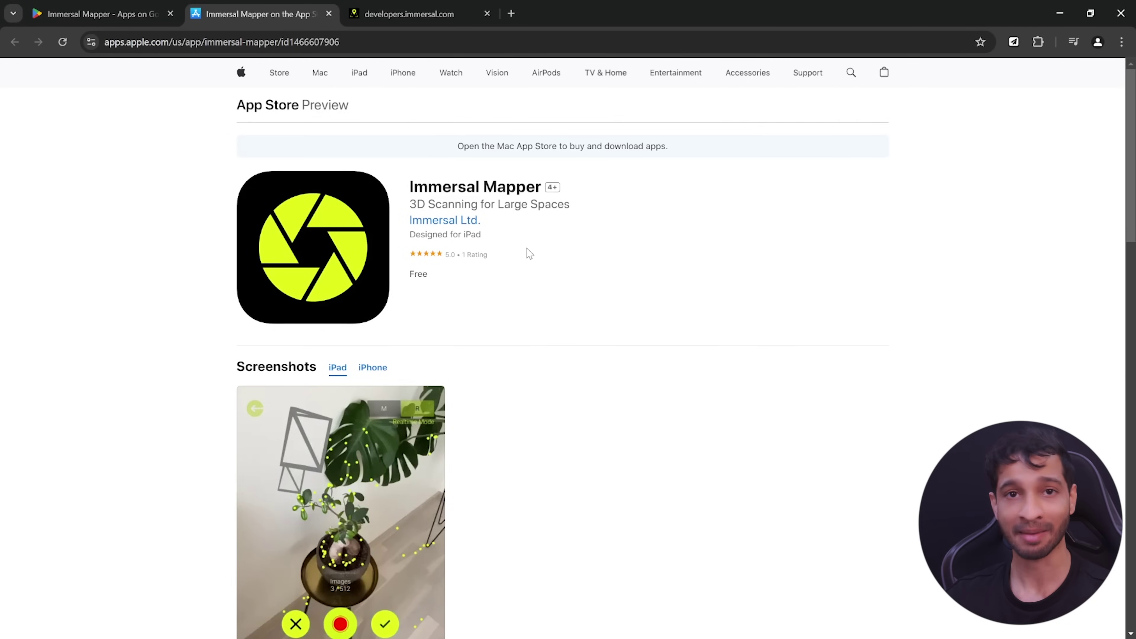
left_click(426, 13)
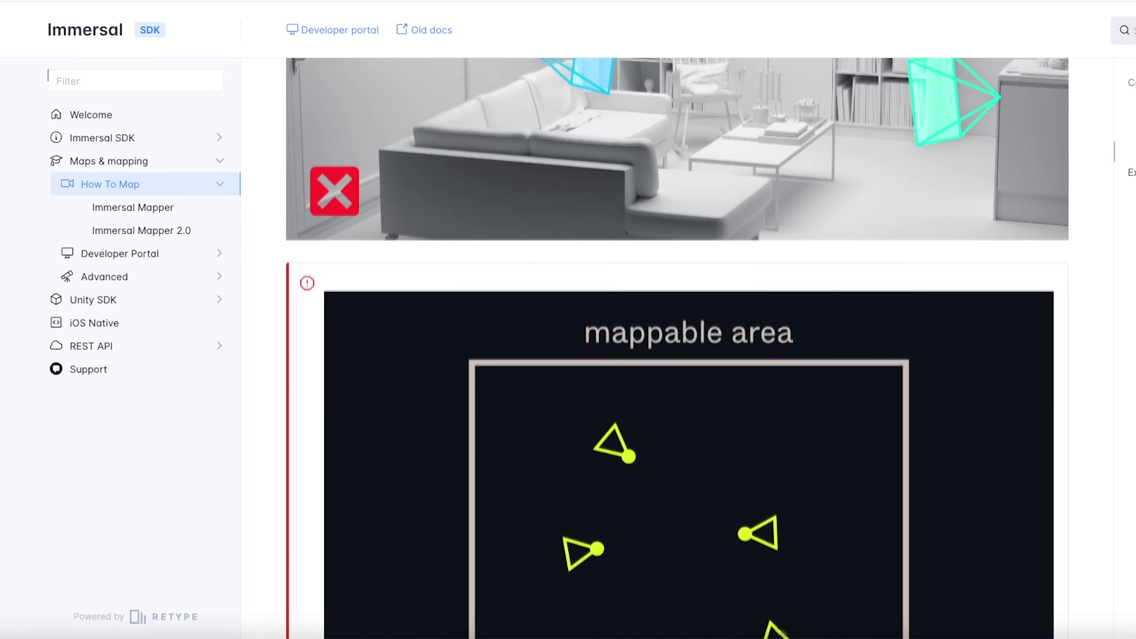
scroll(701, 348, "down", 5)
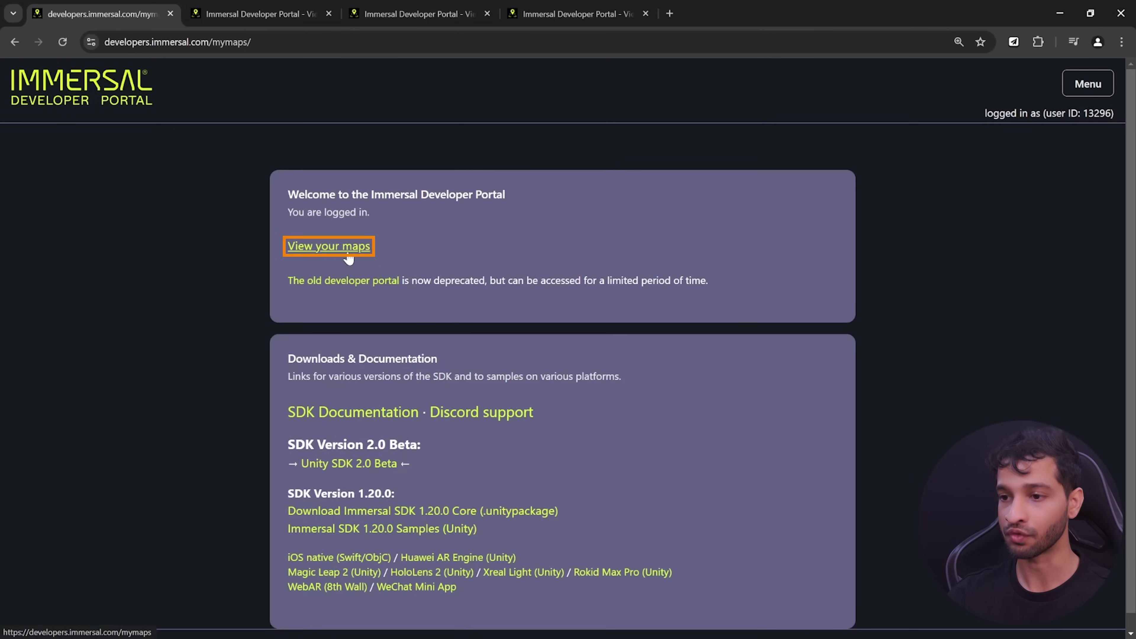
- Open the maps list, show the Studio map's actions, and view its 3D viewer page
left_click(348, 258)
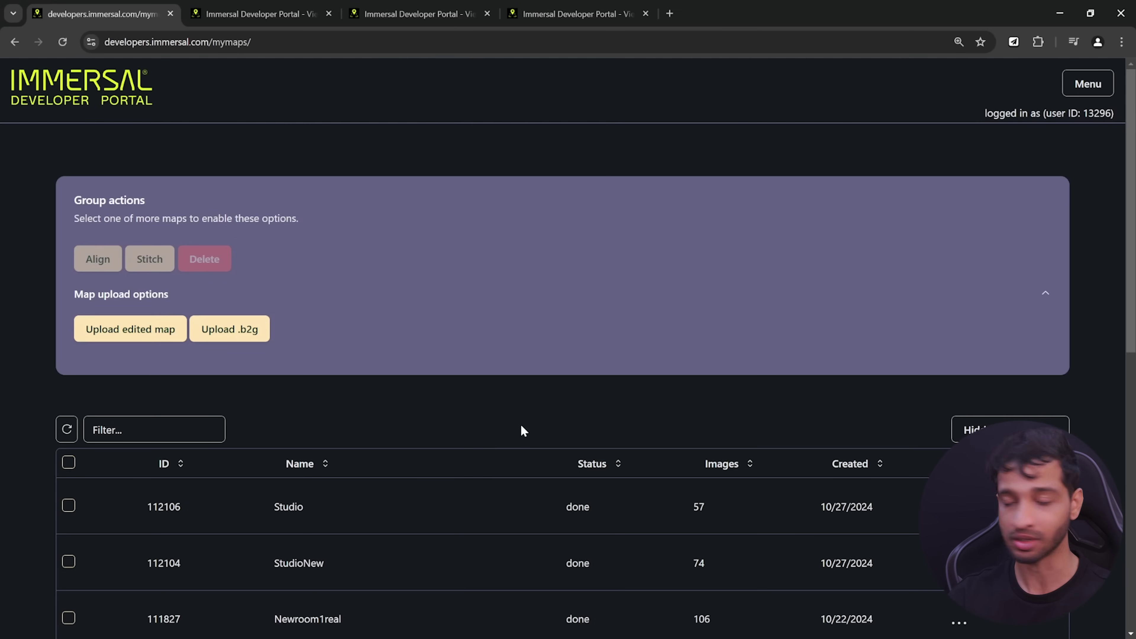
left_click(959, 510)
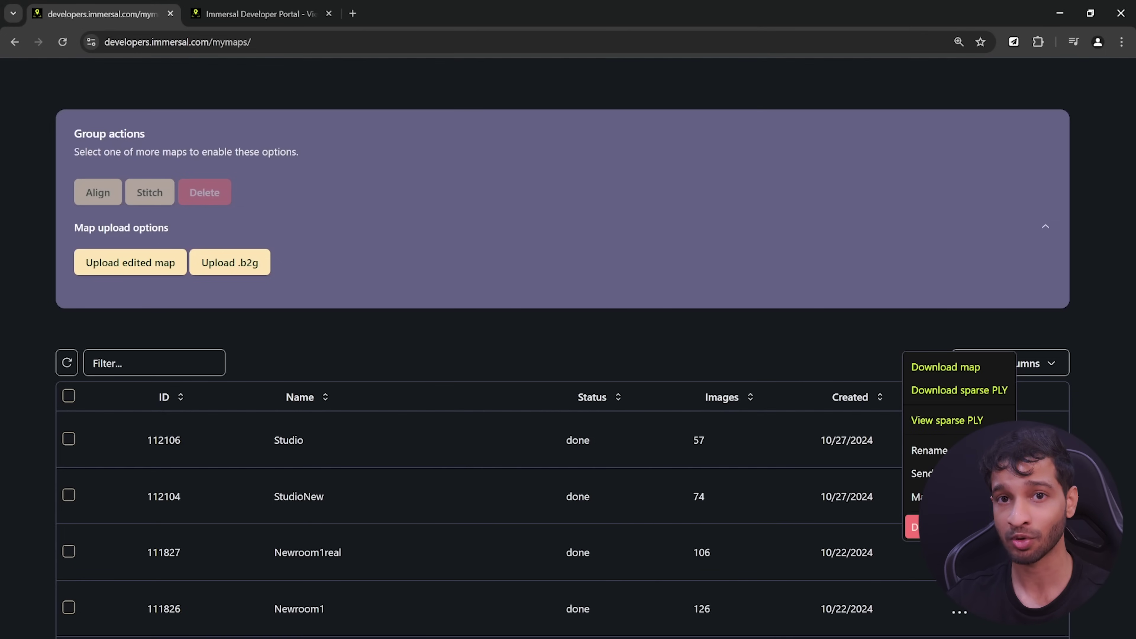
left_click(226, 14)
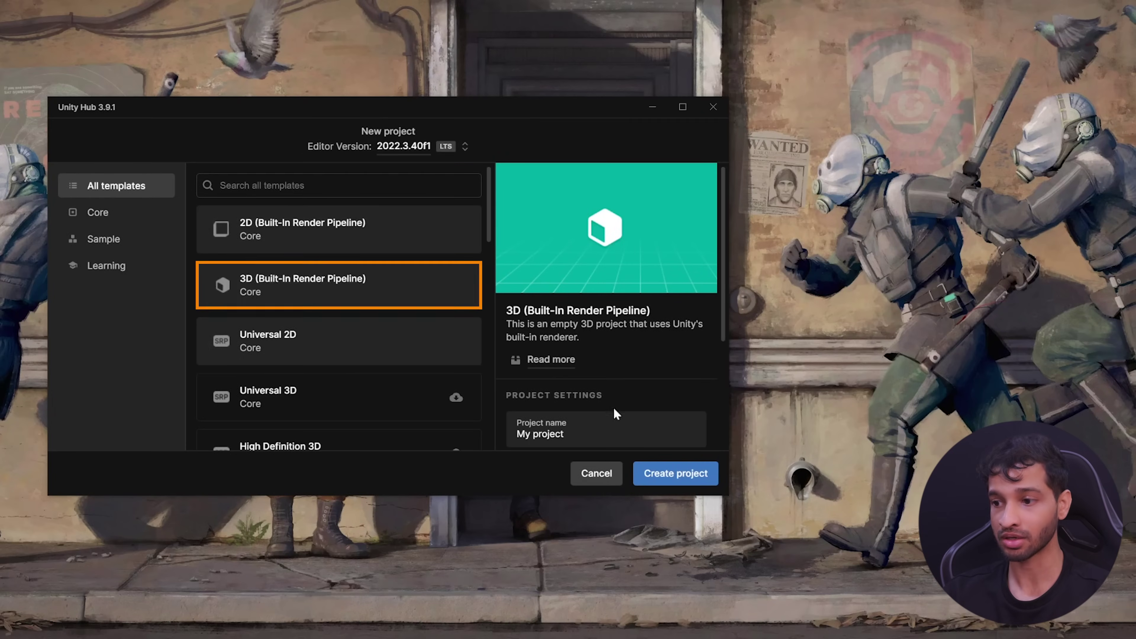
- Create a new Unity project 'Immersal_Demo' from the 3D (Built-In Render Pipeline) template
left_click(304, 289)
type("Immersal_Demo")
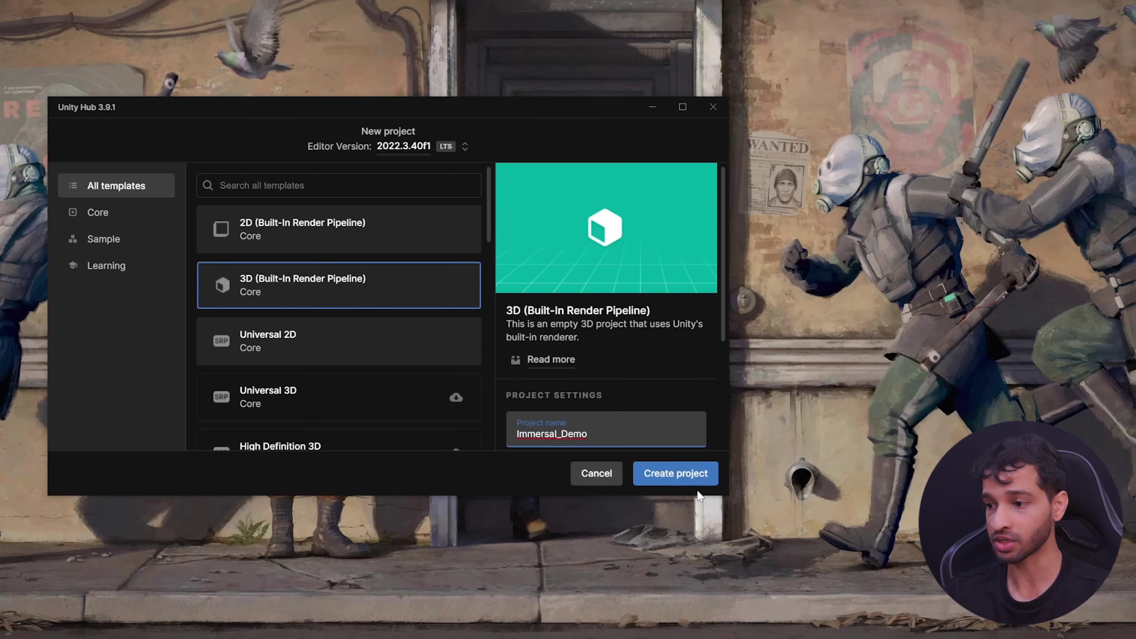
left_click(703, 483)
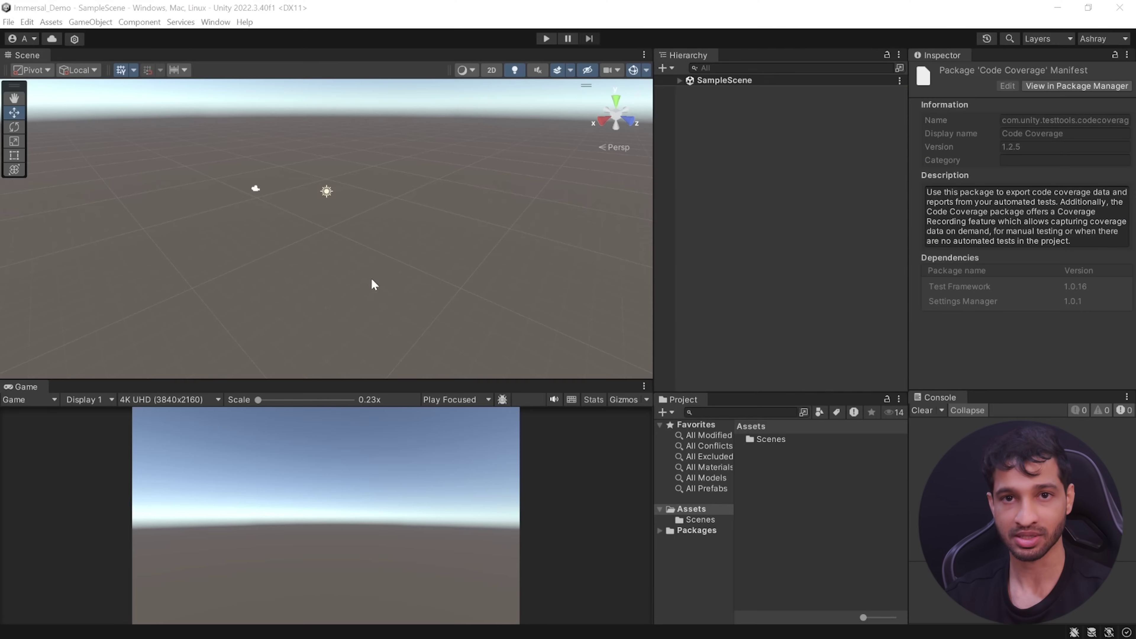
left_click(217, 22)
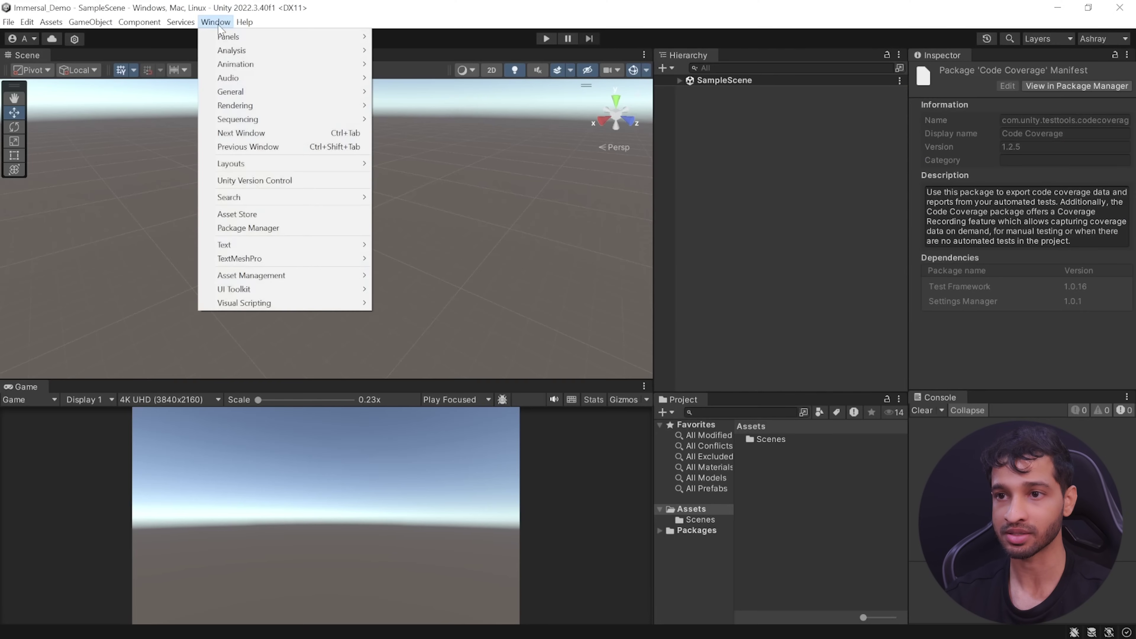
left_click(262, 227)
left_click(229, 198)
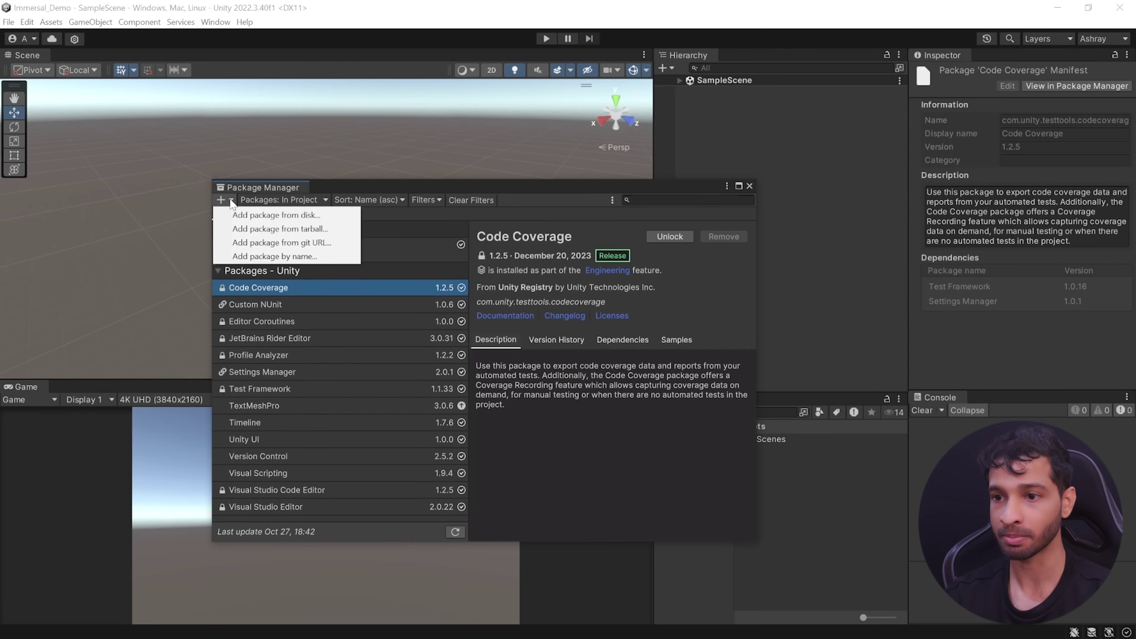
left_click(291, 243)
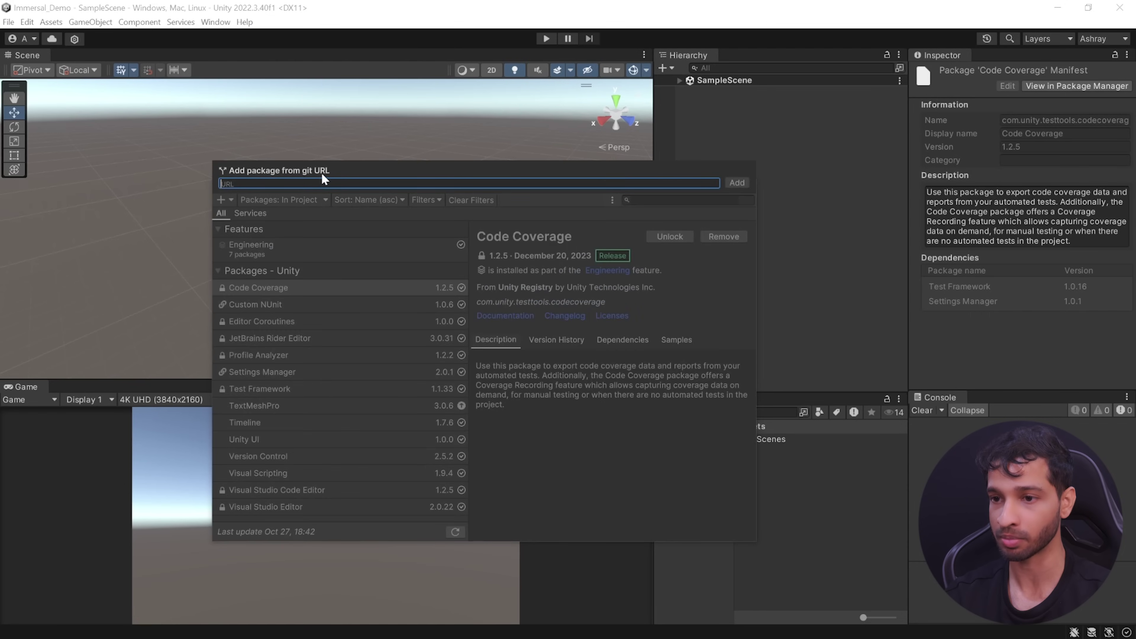
type("https://github.com/immersal/imdk-unity.git")
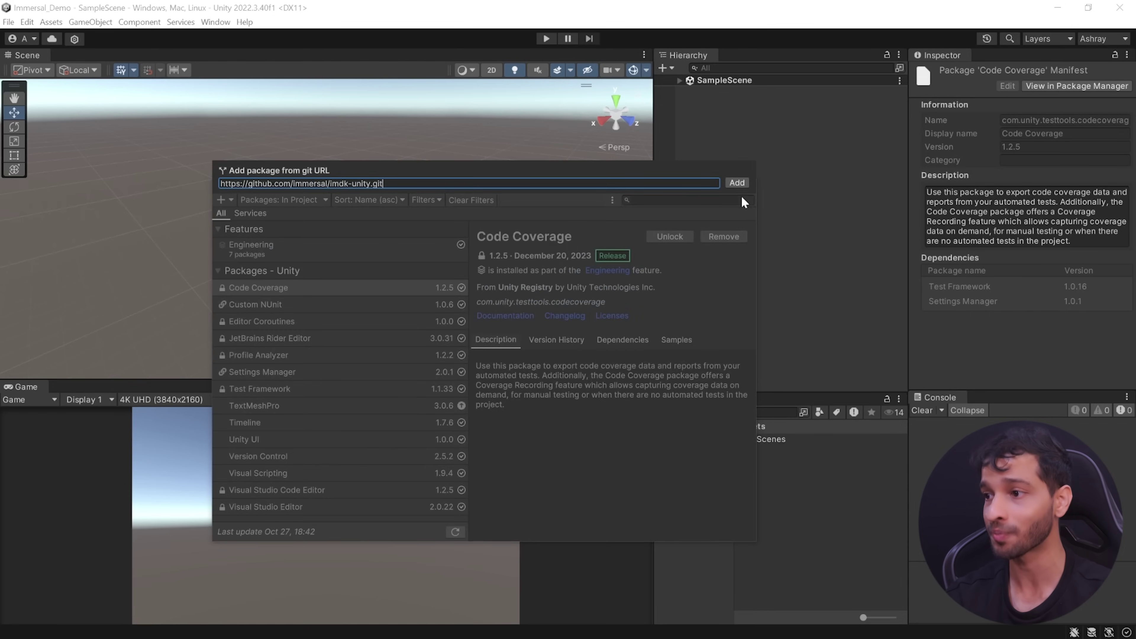
left_click(736, 183)
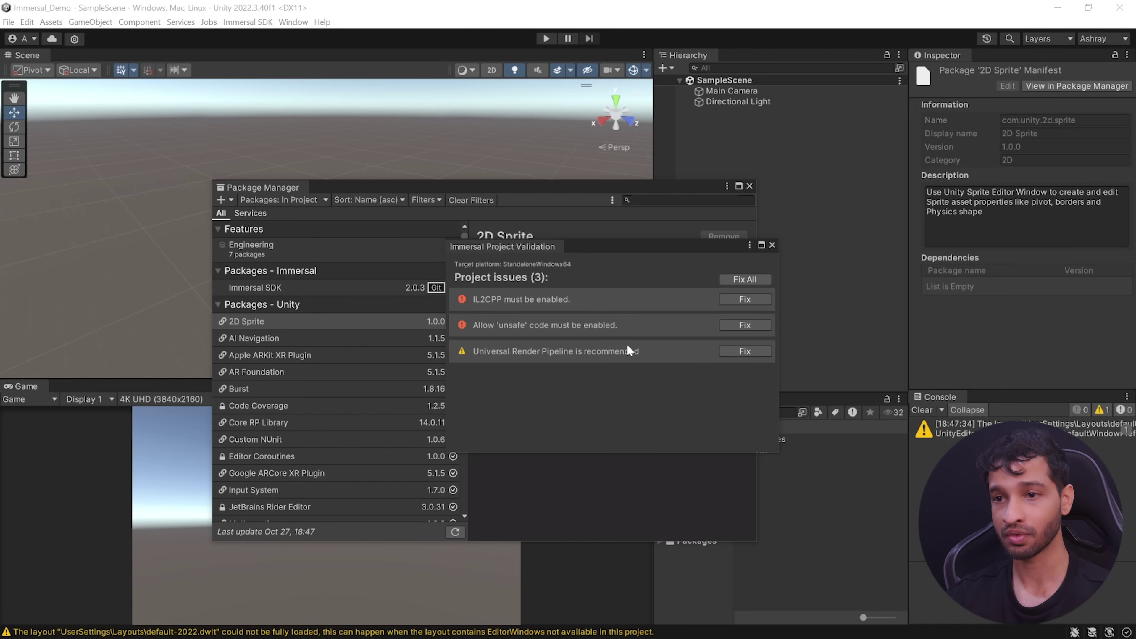
- Switch the build platform to Android and fix the missing ARCore XR plug-in provider issue
left_click(8, 22)
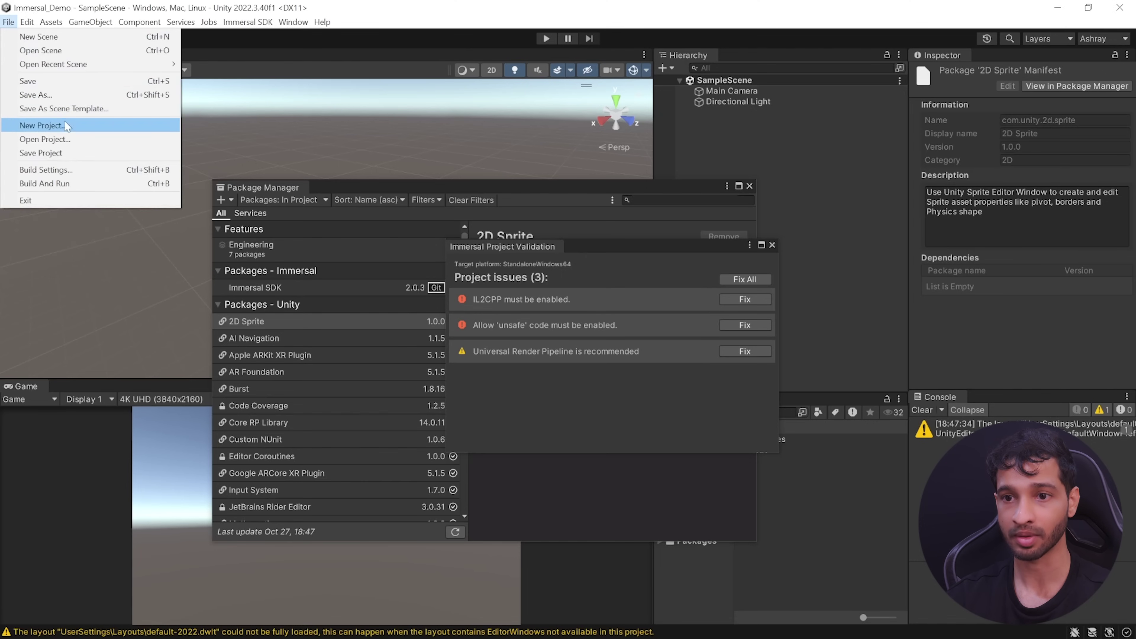
left_click(81, 172)
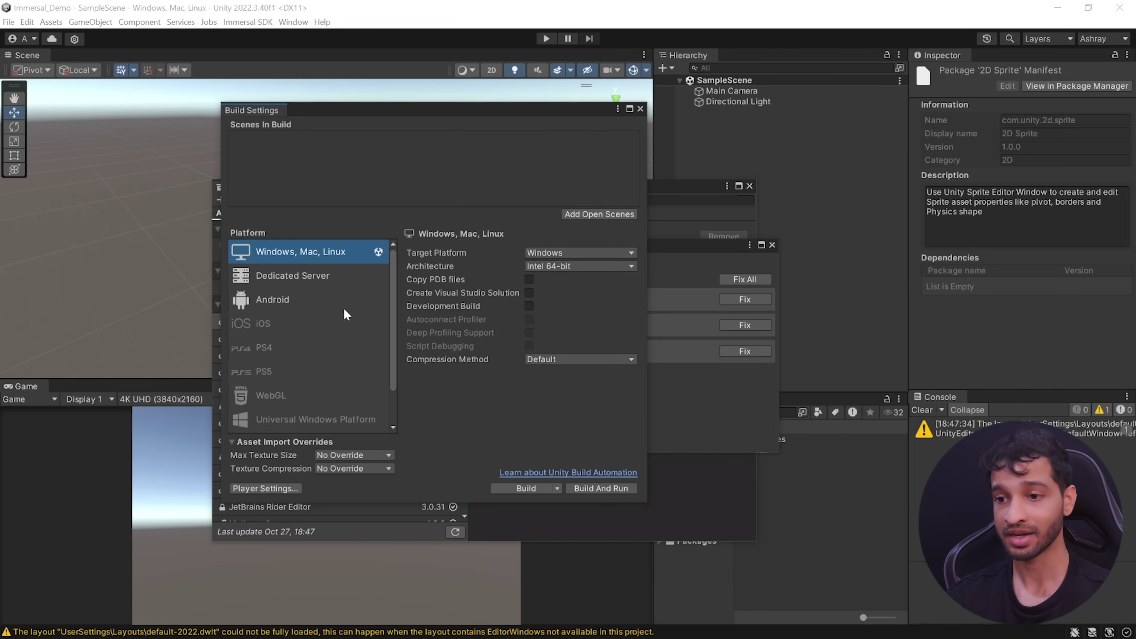
left_click(311, 301)
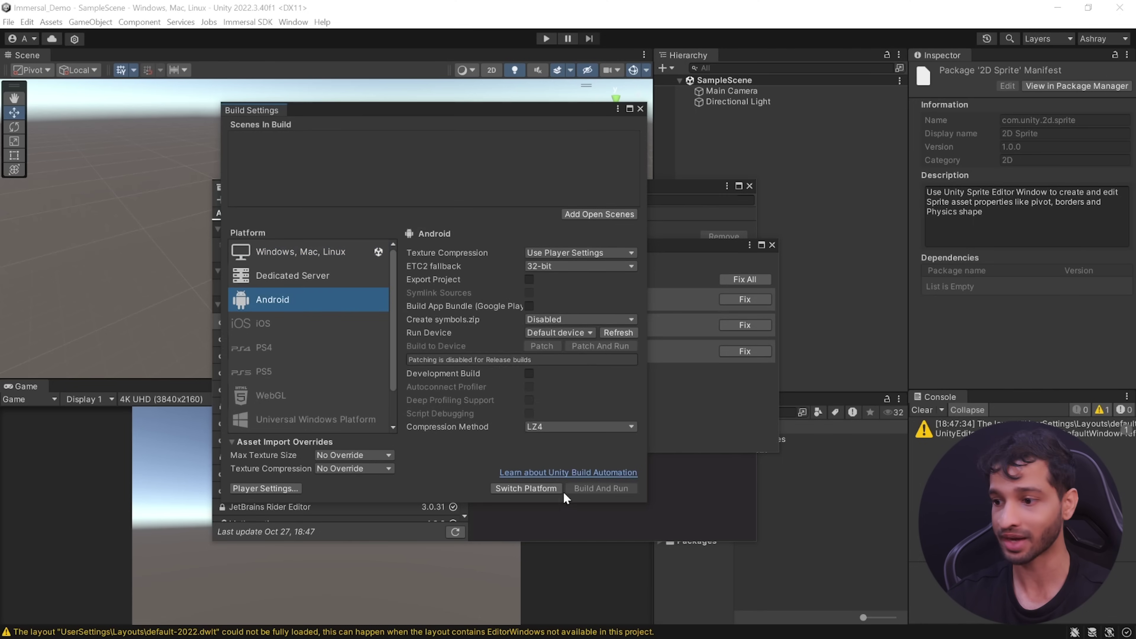
left_click(549, 488)
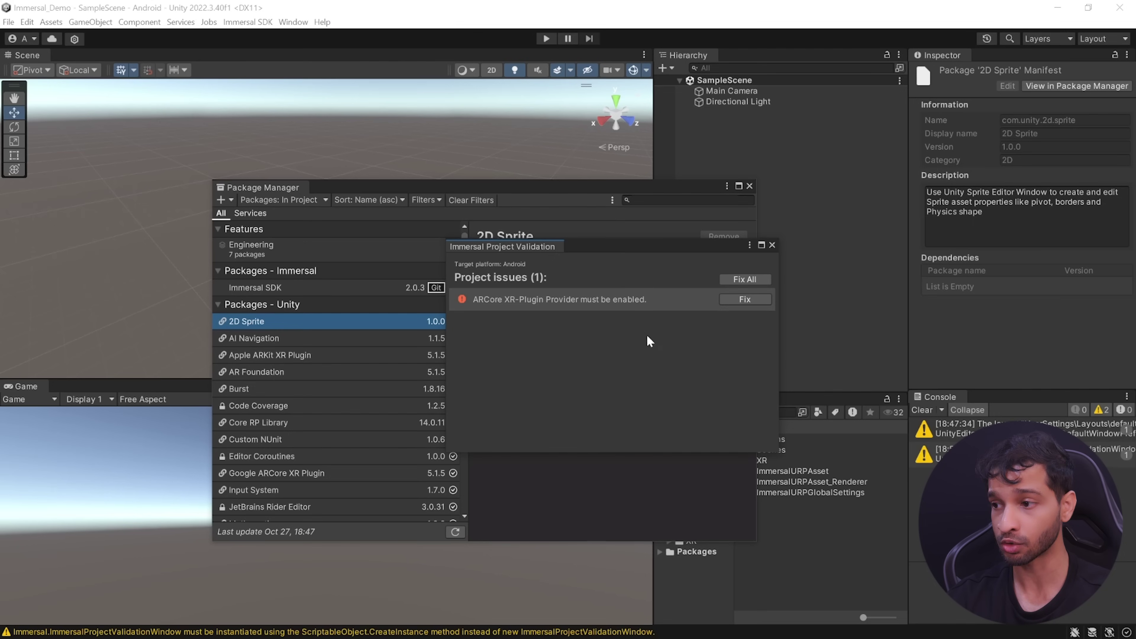
left_click(747, 300)
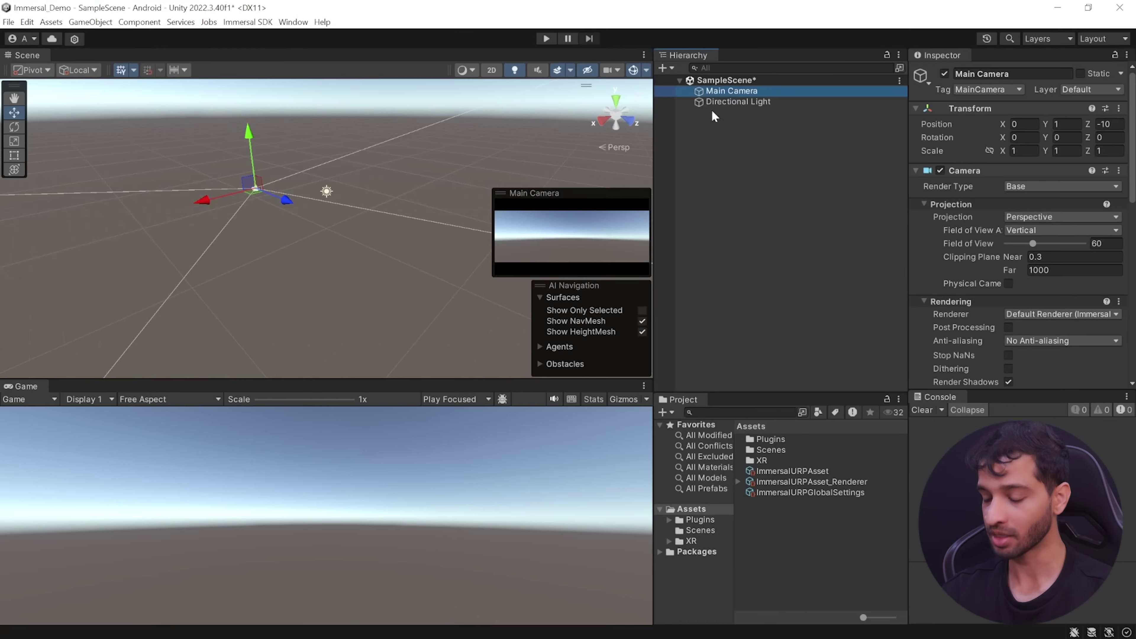
- Delete the default Main Camera and add an AR Session and an XR Origin (Mobile AR)
key("Delete")
right_click(686, 110)
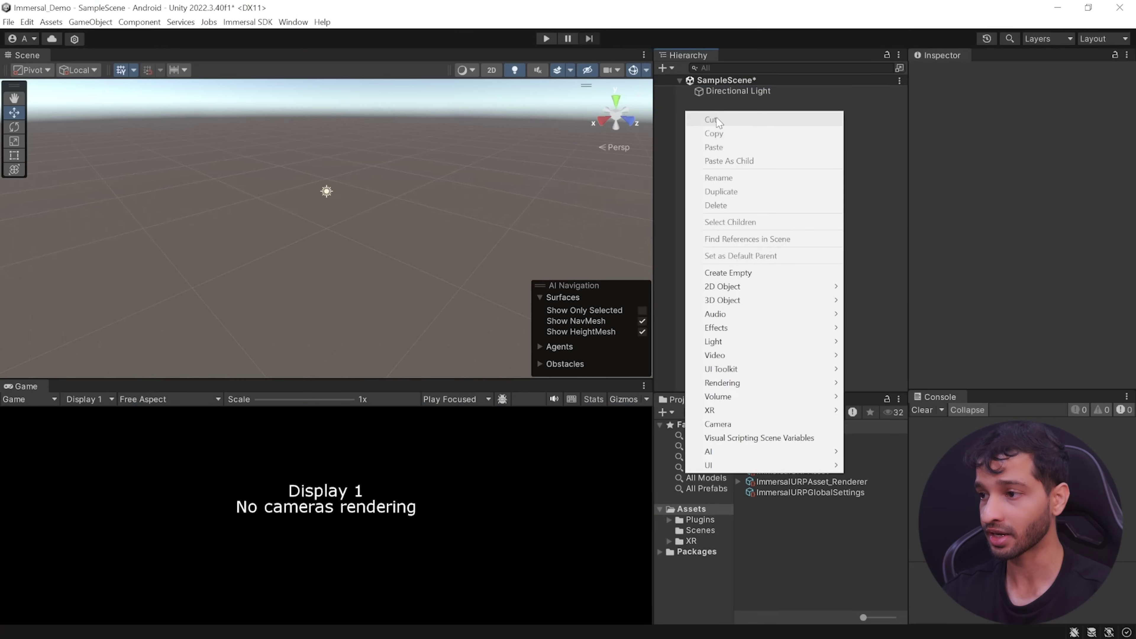
mouse_move(760, 410)
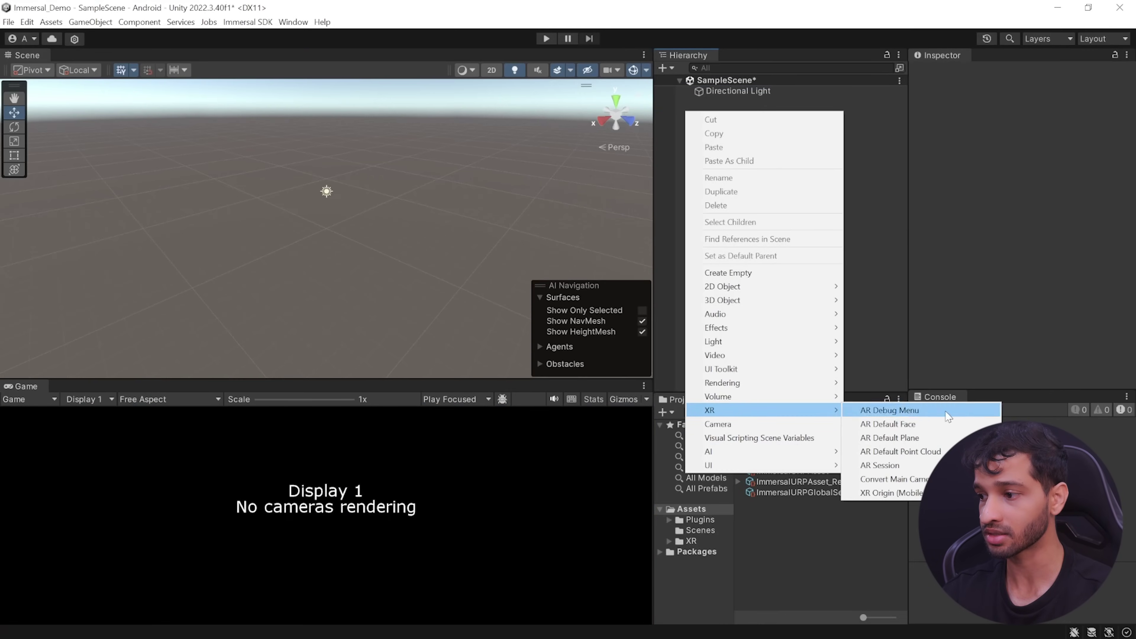
left_click(879, 465)
right_click(701, 167)
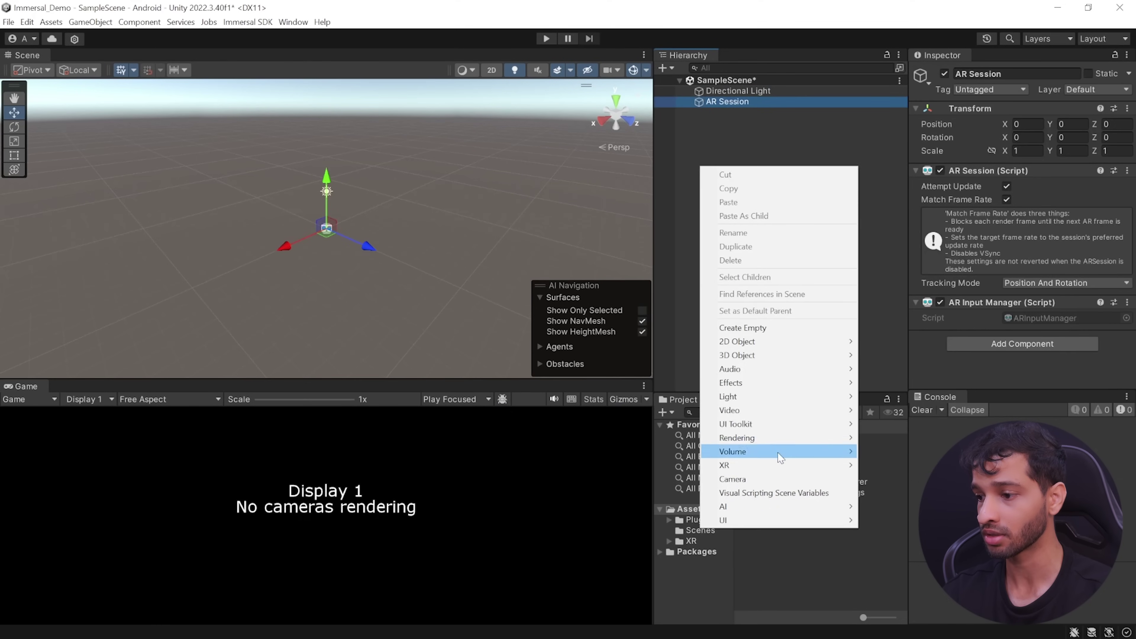
mouse_move(776, 467)
left_click(892, 547)
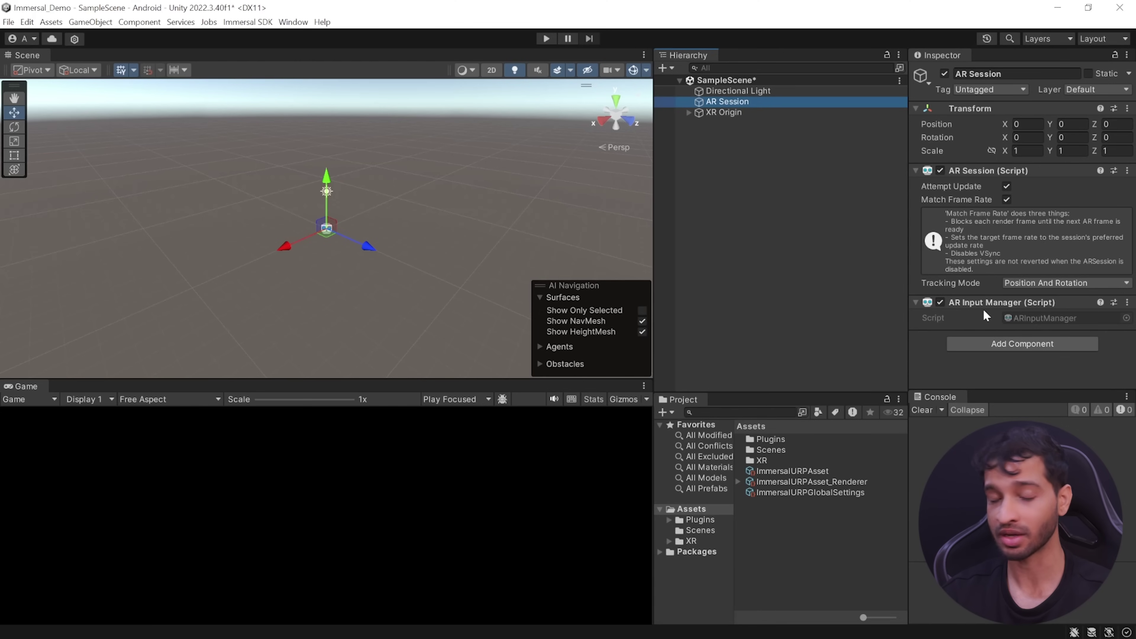
- Expand XR Origin and inspect its Camera Offset Main Camera and XR Origin component settings
left_click(688, 112)
left_click(698, 124)
left_click(744, 134)
scroll(1087, 200, "down", 10)
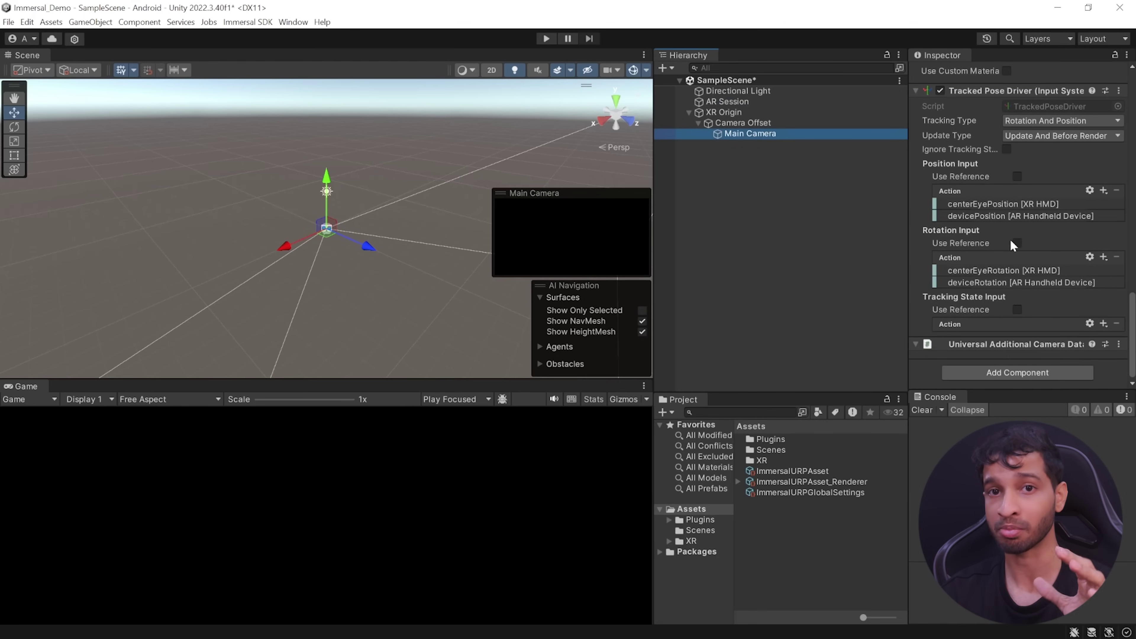
left_click(751, 113)
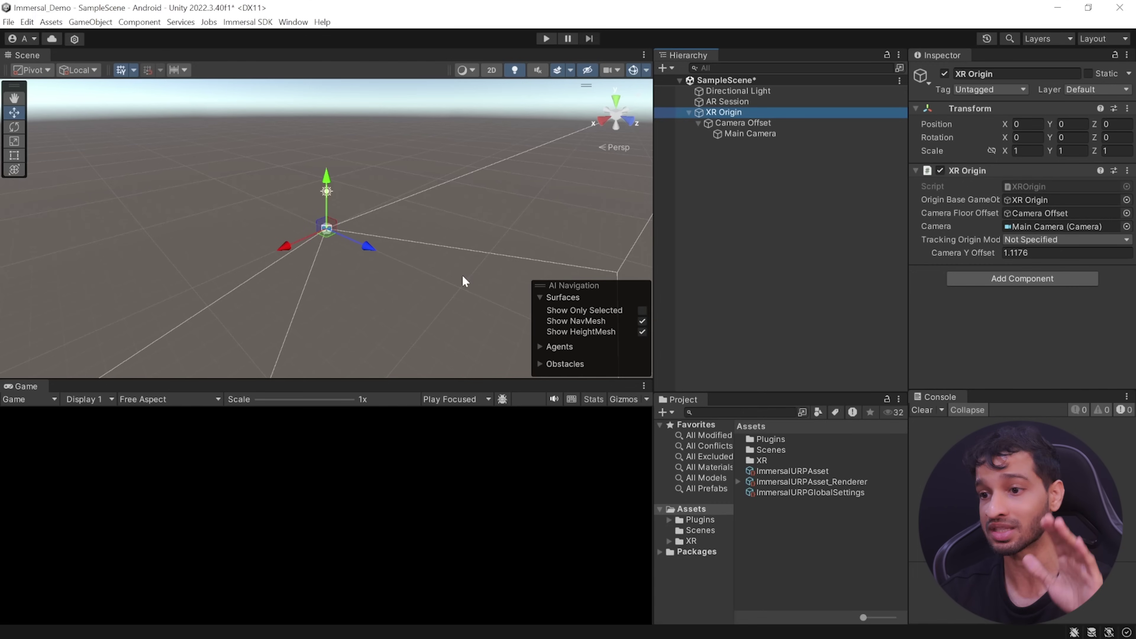
left_click(737, 411)
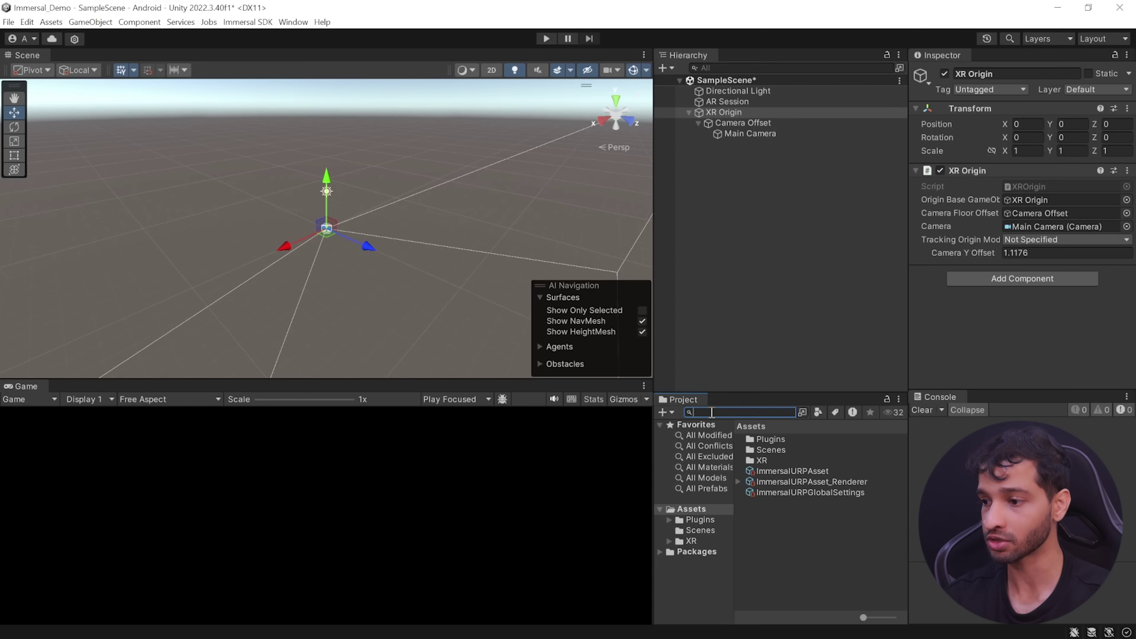
type("immersal")
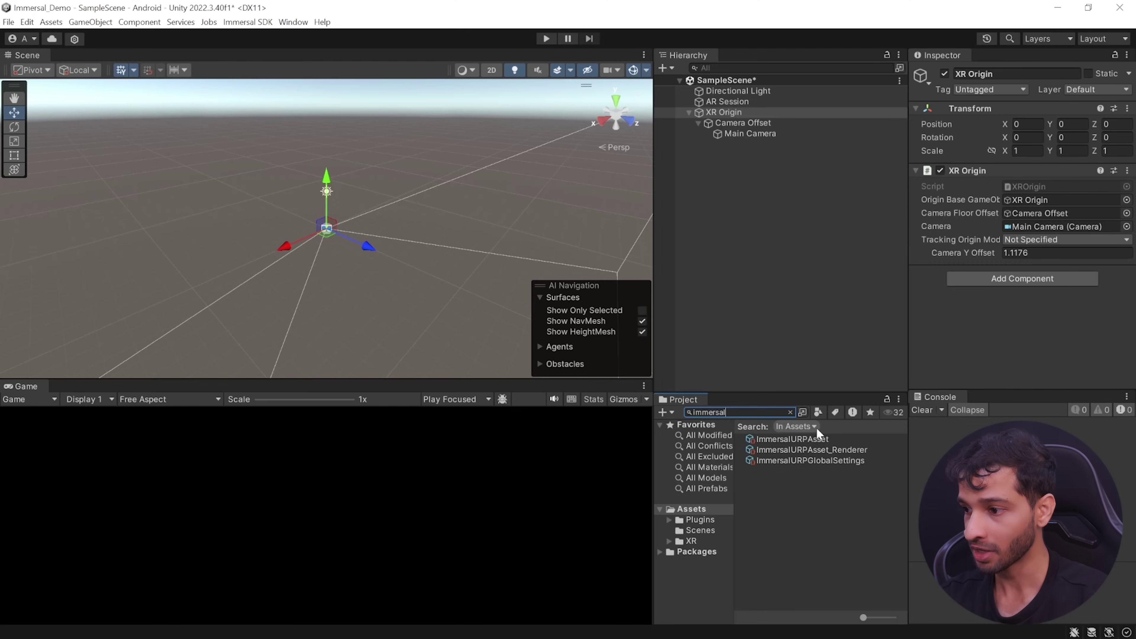
left_click(784, 426)
left_click(796, 437)
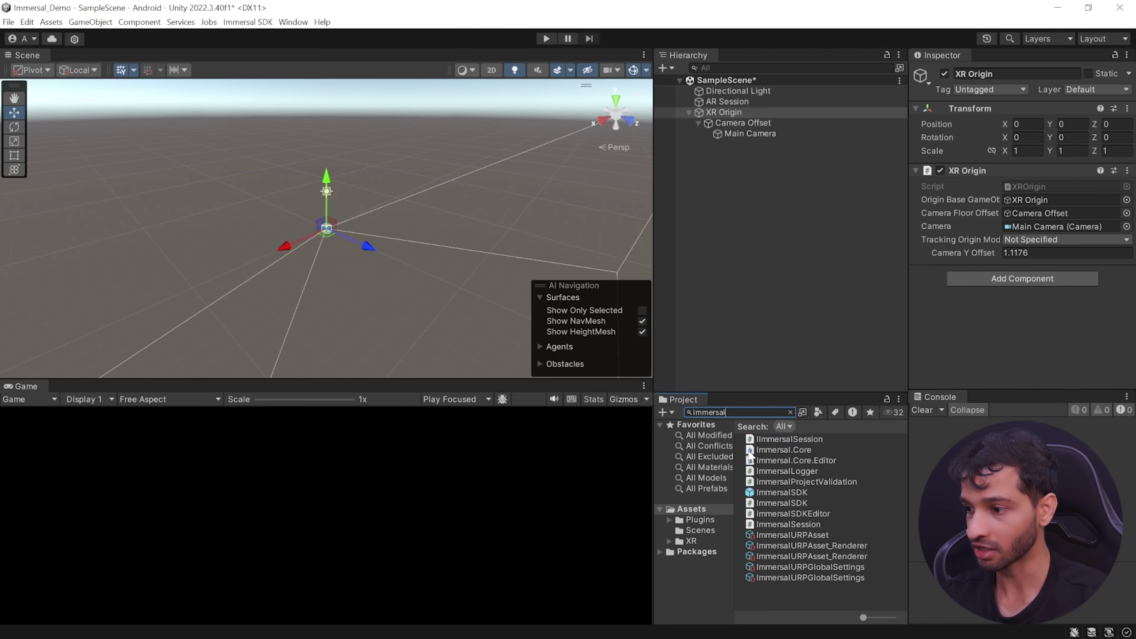
left_click(767, 494)
left_click_drag(766, 497, 748, 255)
key("alt+Right")
left_click(720, 165)
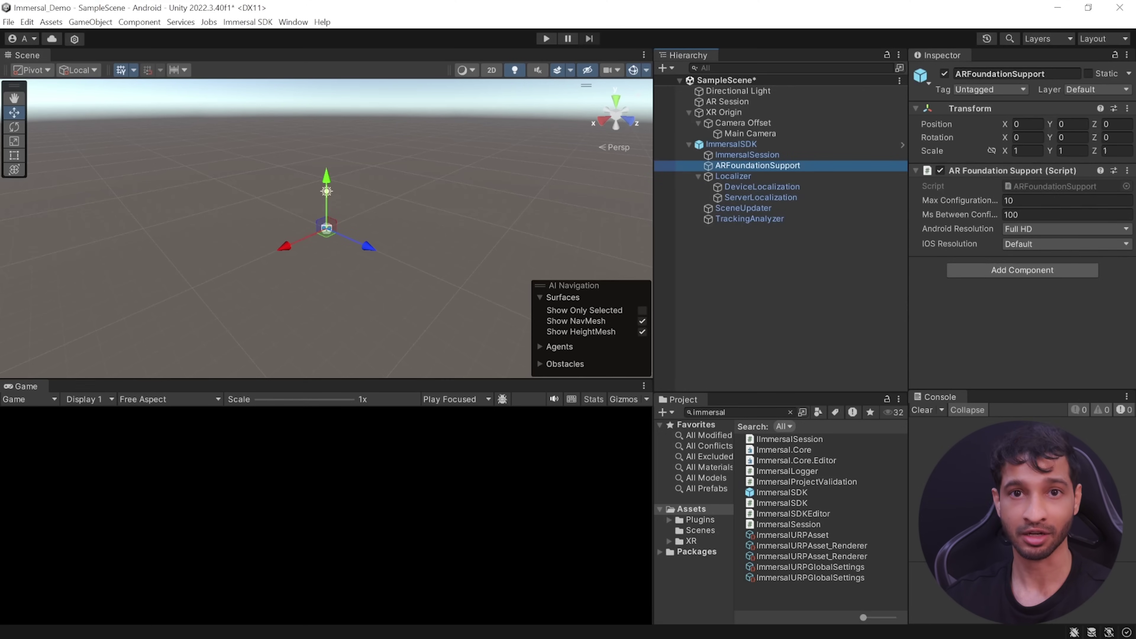
left_click(780, 187)
left_click(788, 198)
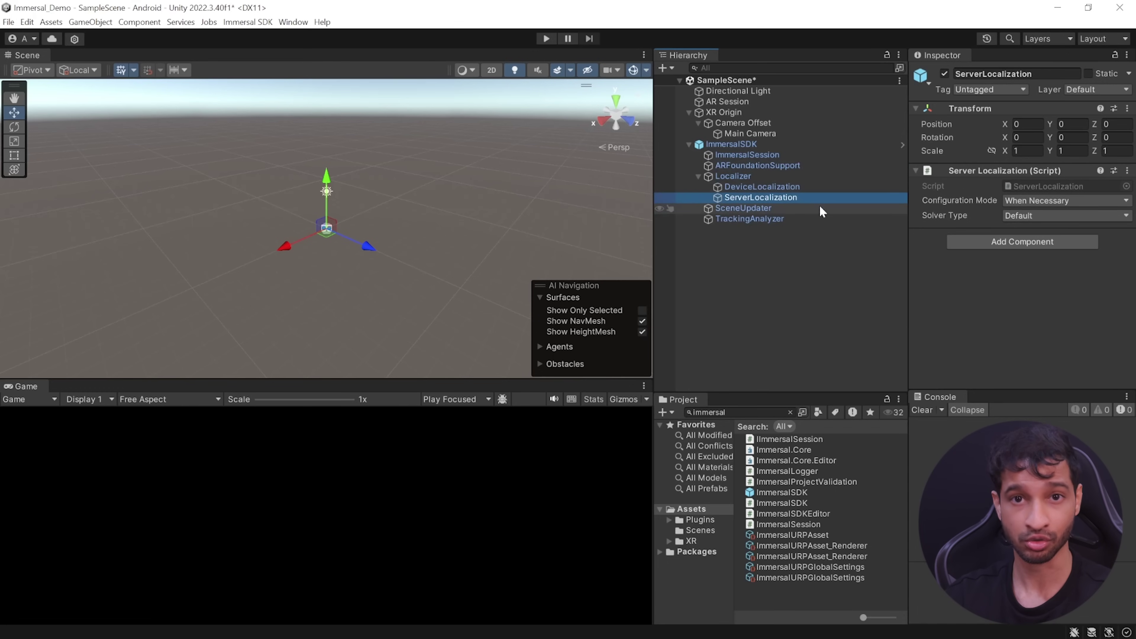
left_click(777, 177)
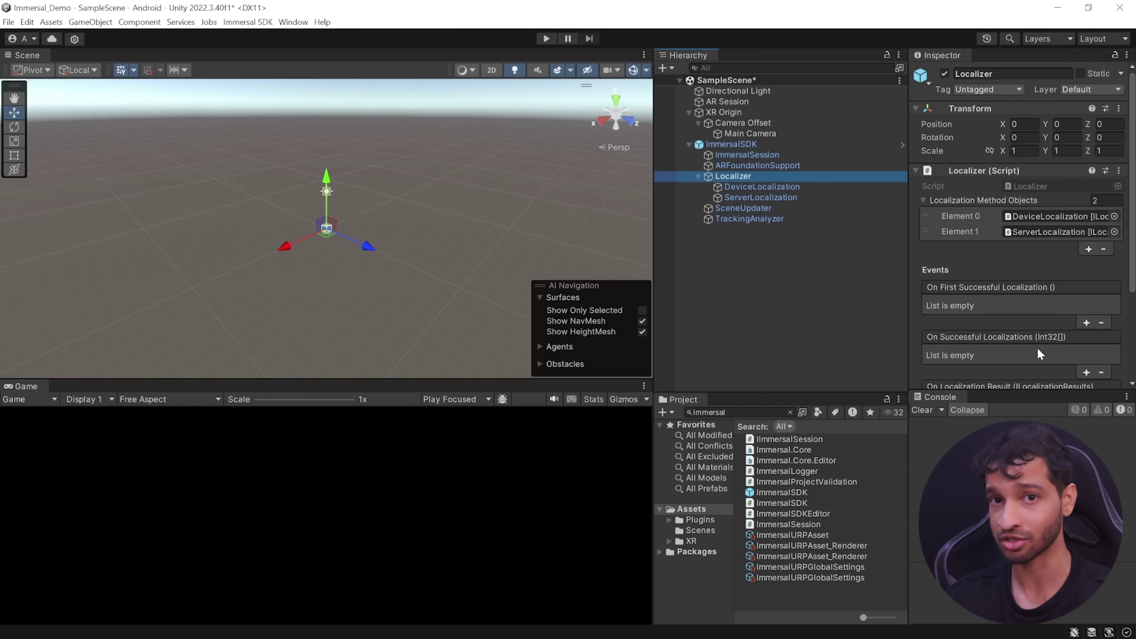
left_click(746, 208)
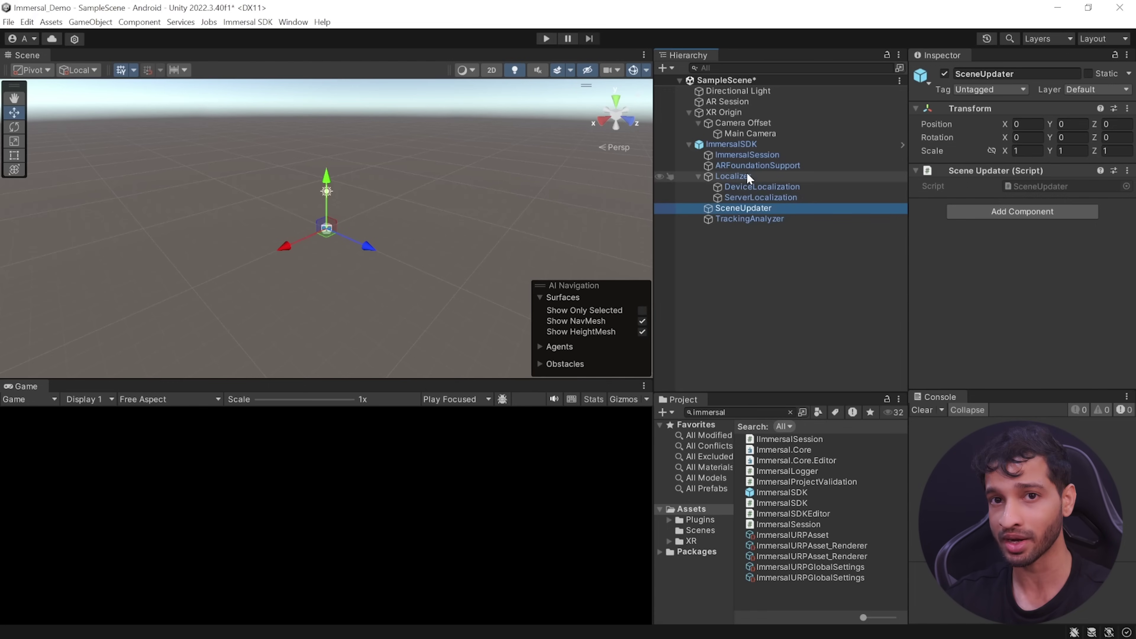
left_click(762, 218)
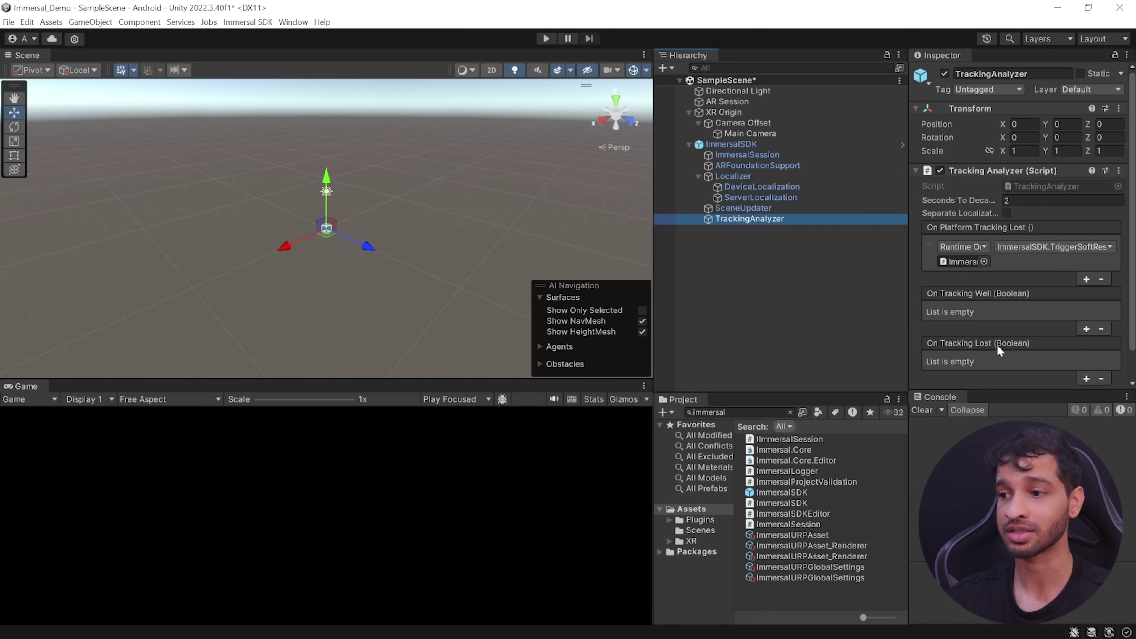
scroll(1003, 298, "down", 2)
scroll(1003, 298, "up", 2)
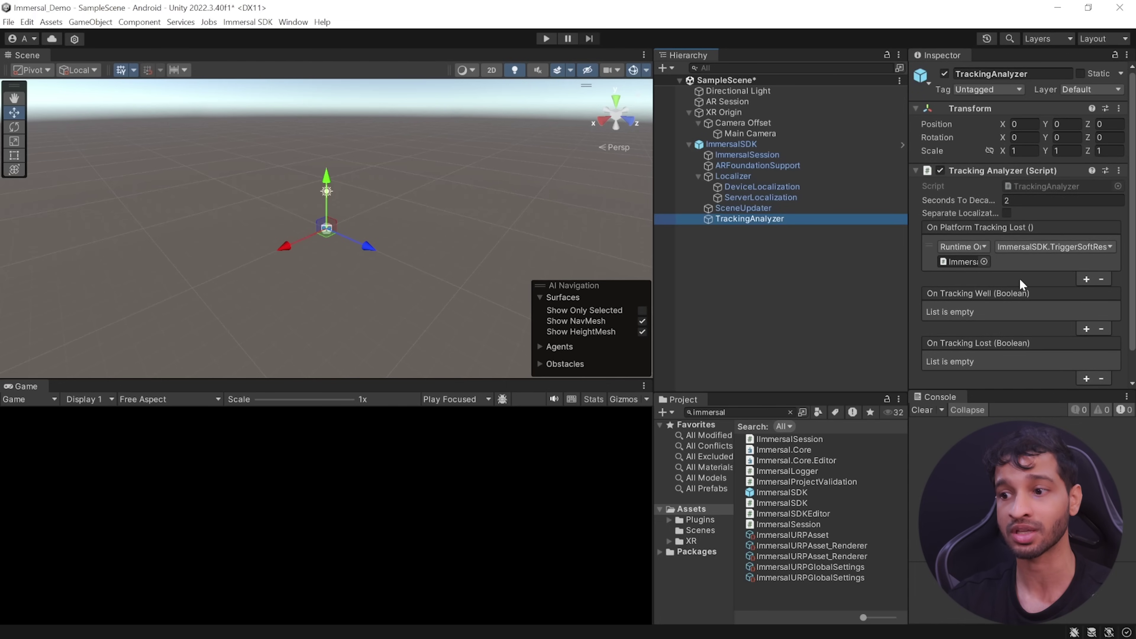
left_click(764, 154)
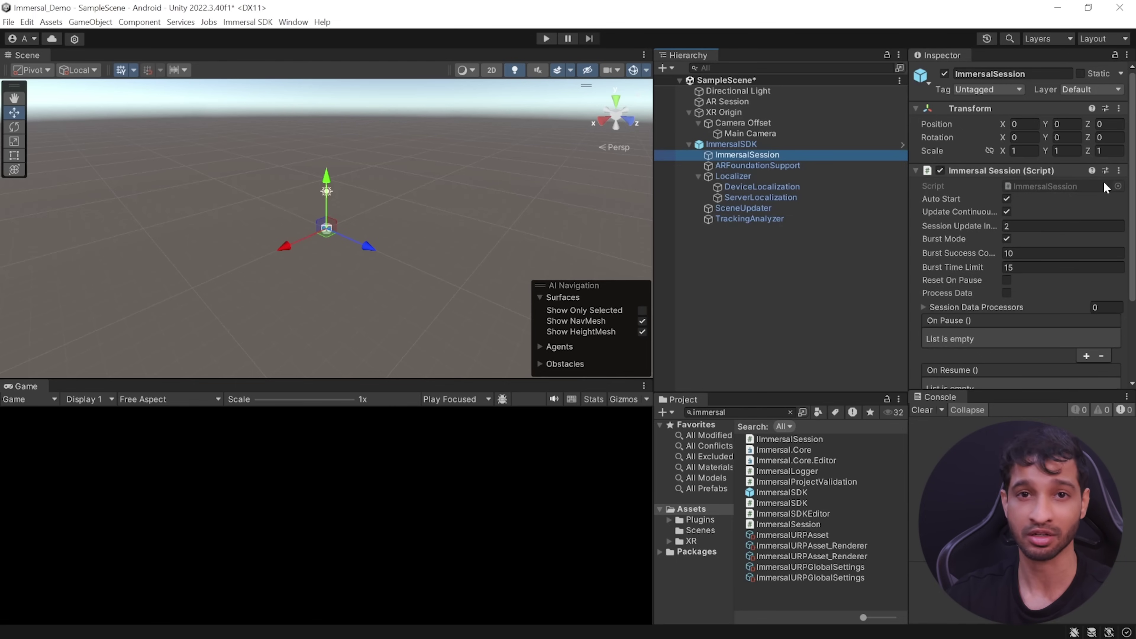
- Create an empty object named XRSapce and give it the XR Space script
right_click(707, 237)
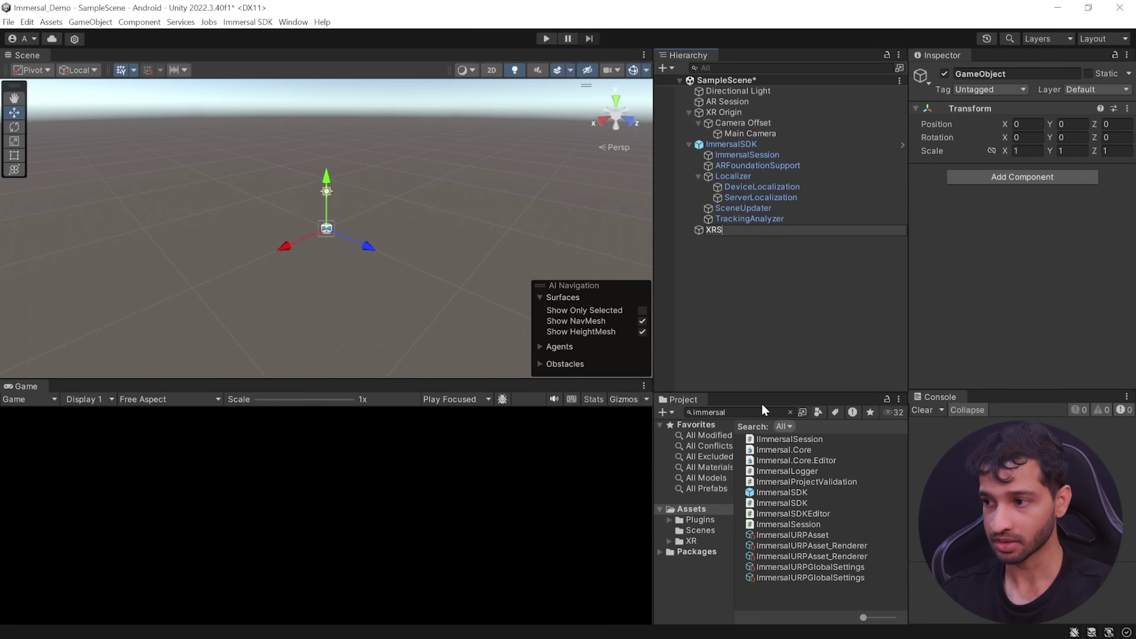
key("Return")
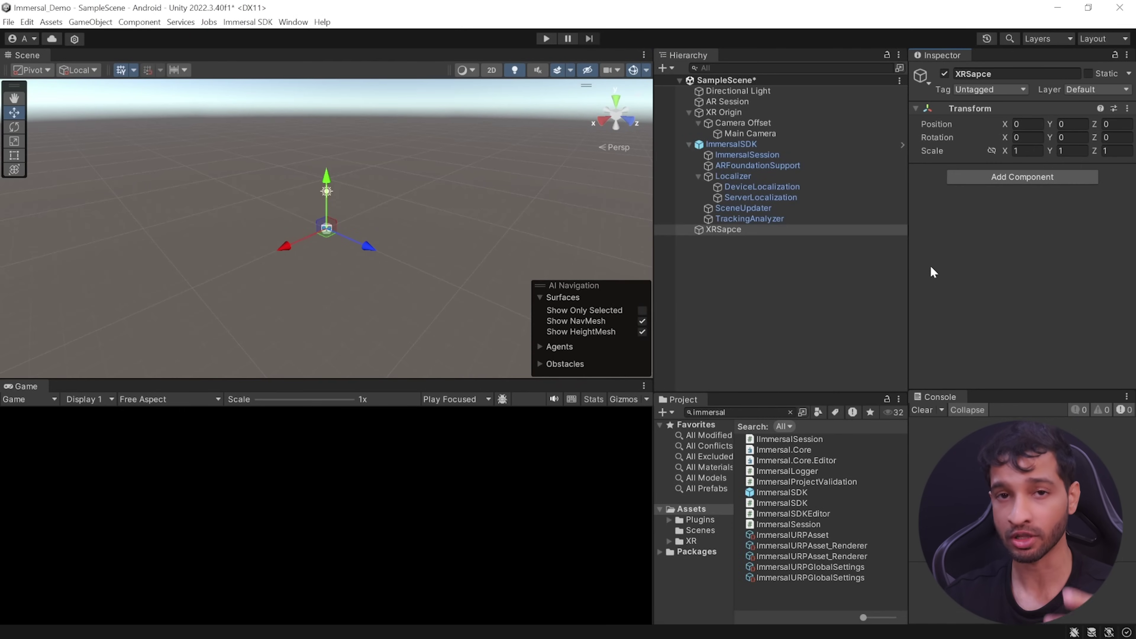
left_click(994, 176)
type("xrsp")
left_click(989, 224)
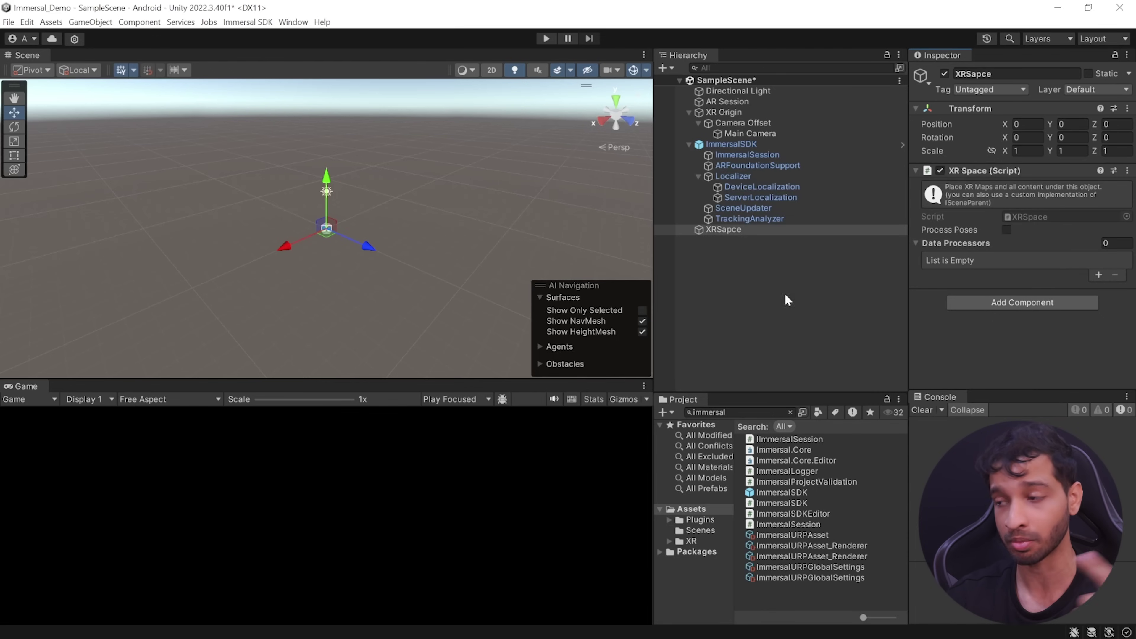
- Create PoseFilter and PoseSmoother children under XRSapce with their Pose Filter and Pose Smoother scripts
right_click(720, 232)
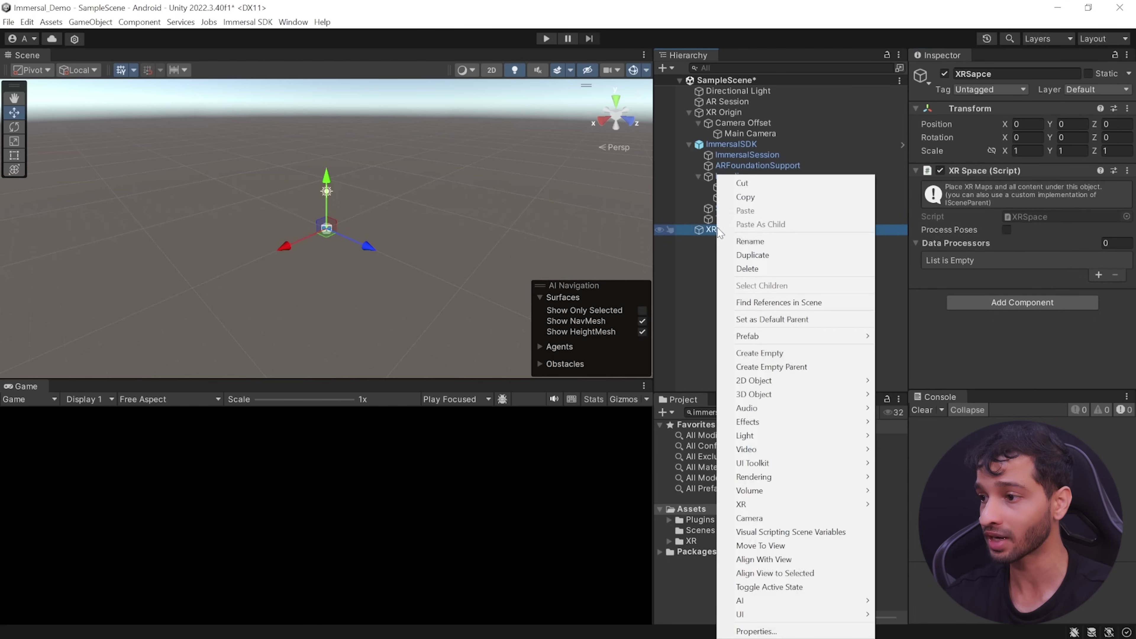
left_click(781, 352)
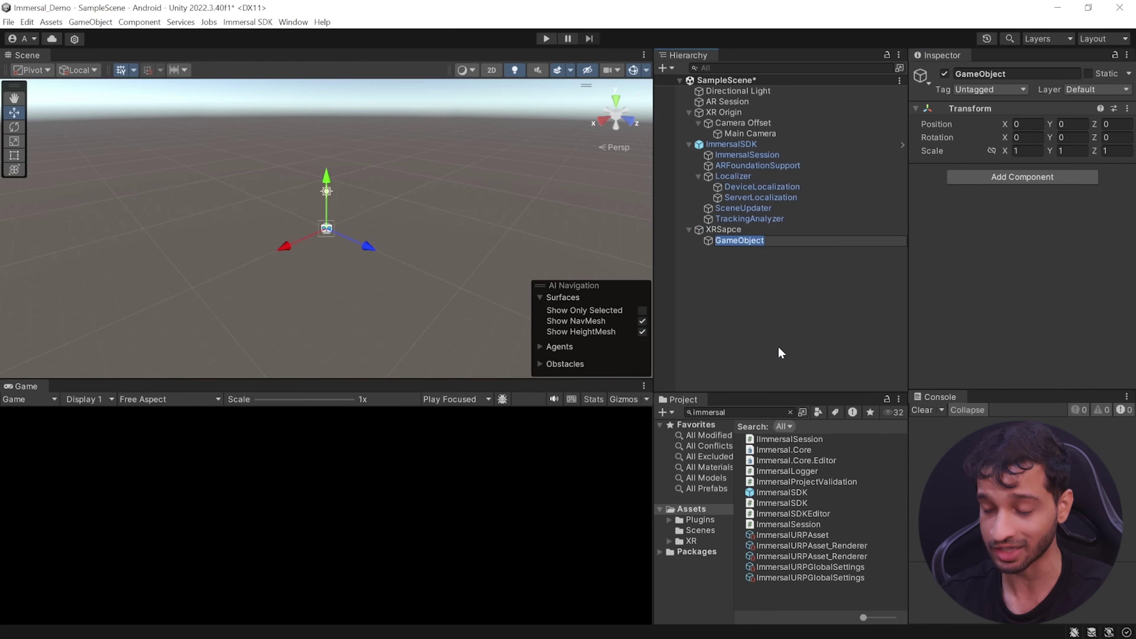
type("PoseFilter")
left_click(1022, 177)
key("Return")
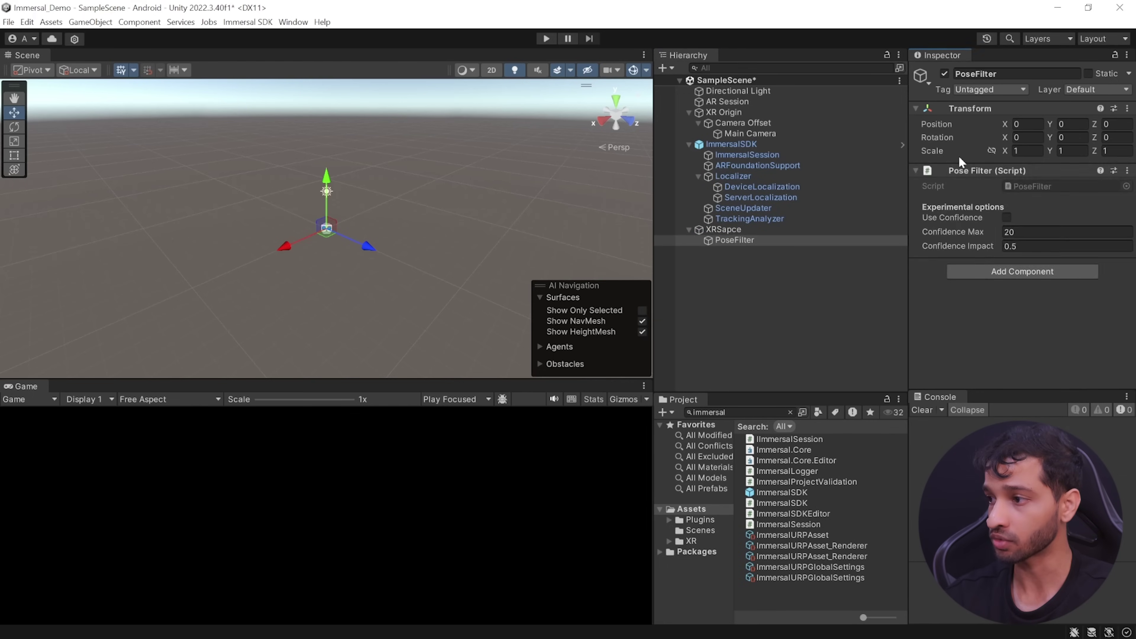
right_click(733, 231)
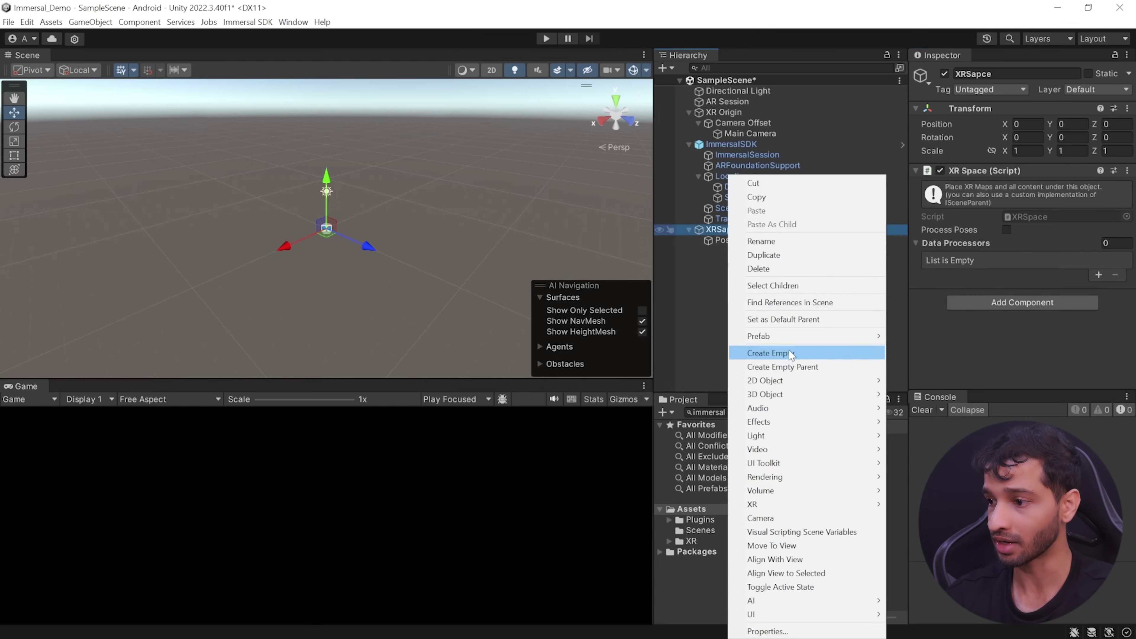
left_click(778, 352)
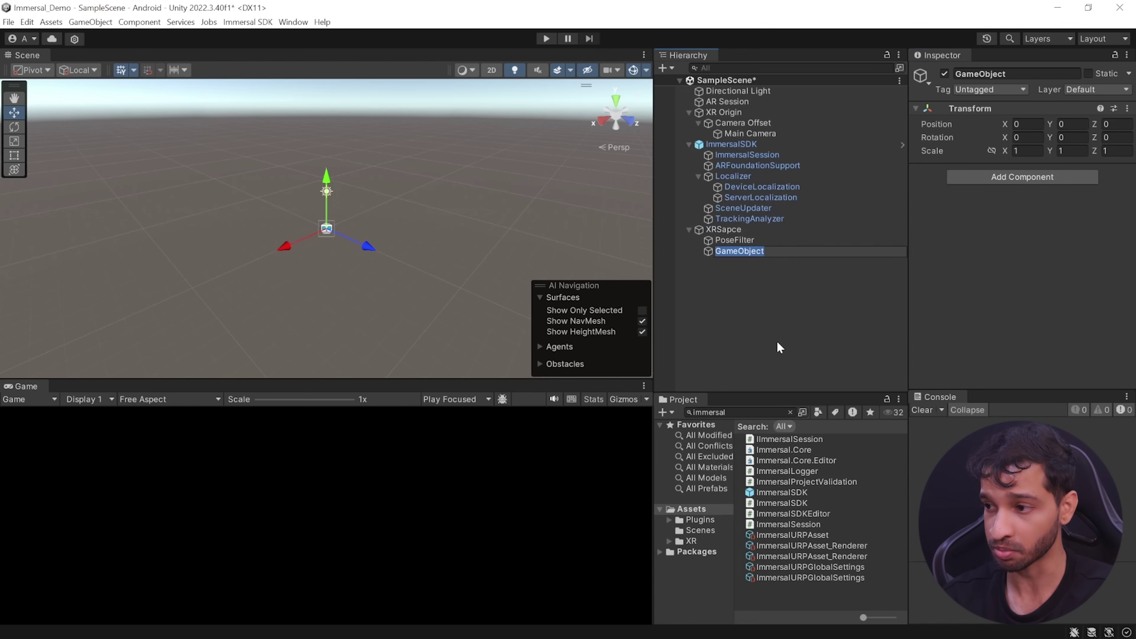
type("PoseSmoother")
left_click(1021, 176)
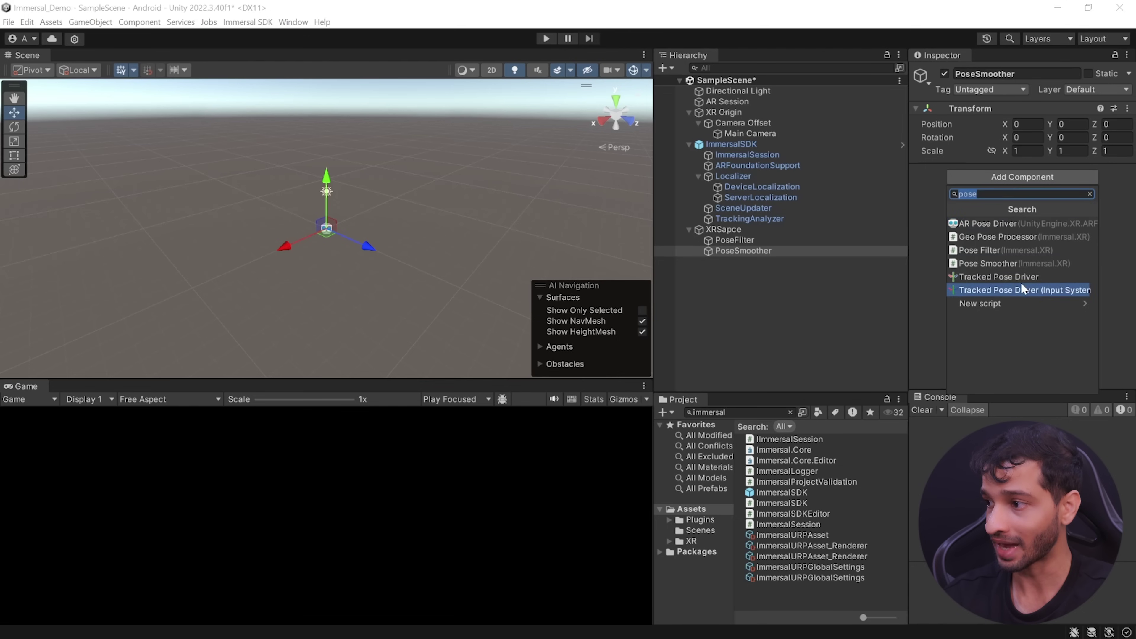
left_click(1008, 265)
- Add two Data Processors slots to XRSapce's XR Space and assign PoseFilter to Element 0
left_click(723, 229)
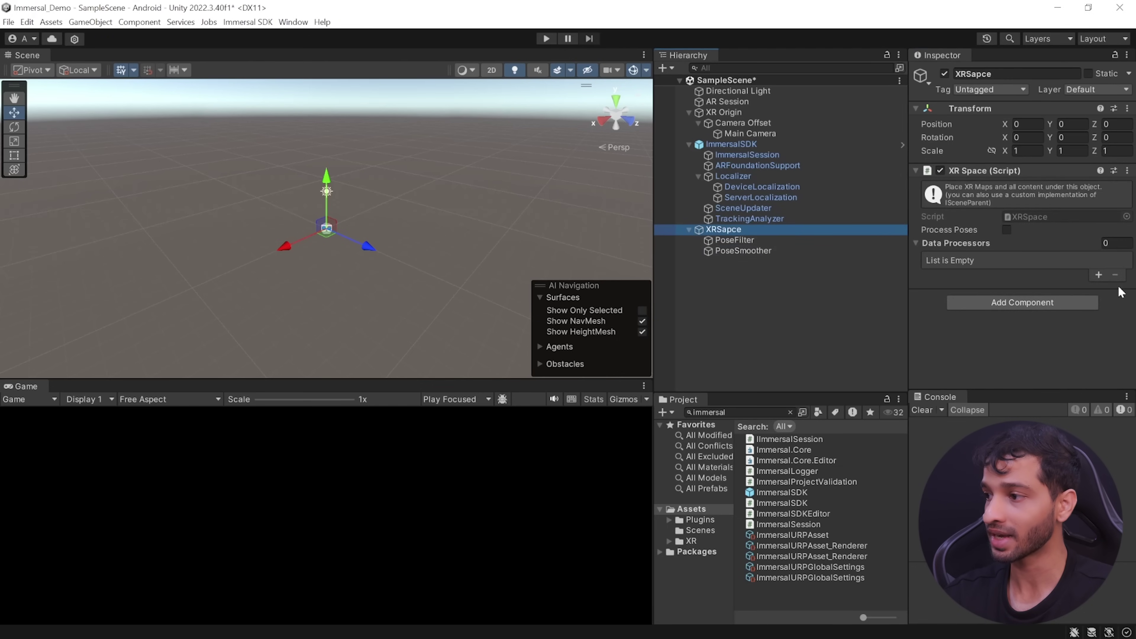
left_click(1100, 276)
left_click(1099, 276)
left_click_drag(741, 242, 1073, 276)
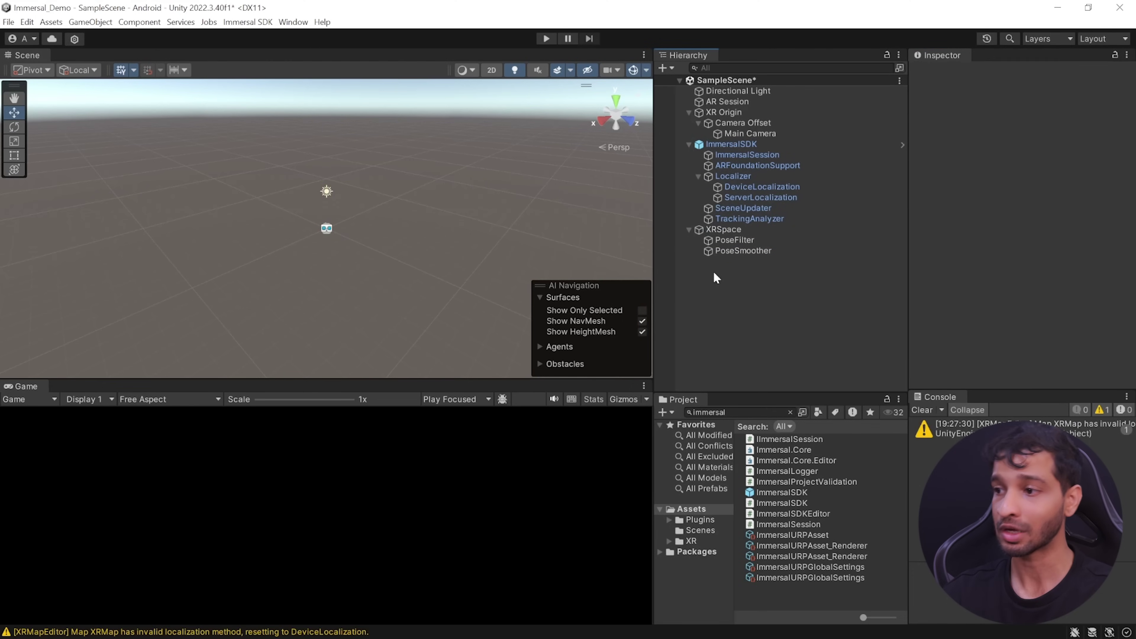
- Add an empty child named XRMap under XRSpace and give it the XR Map script
right_click(723, 229)
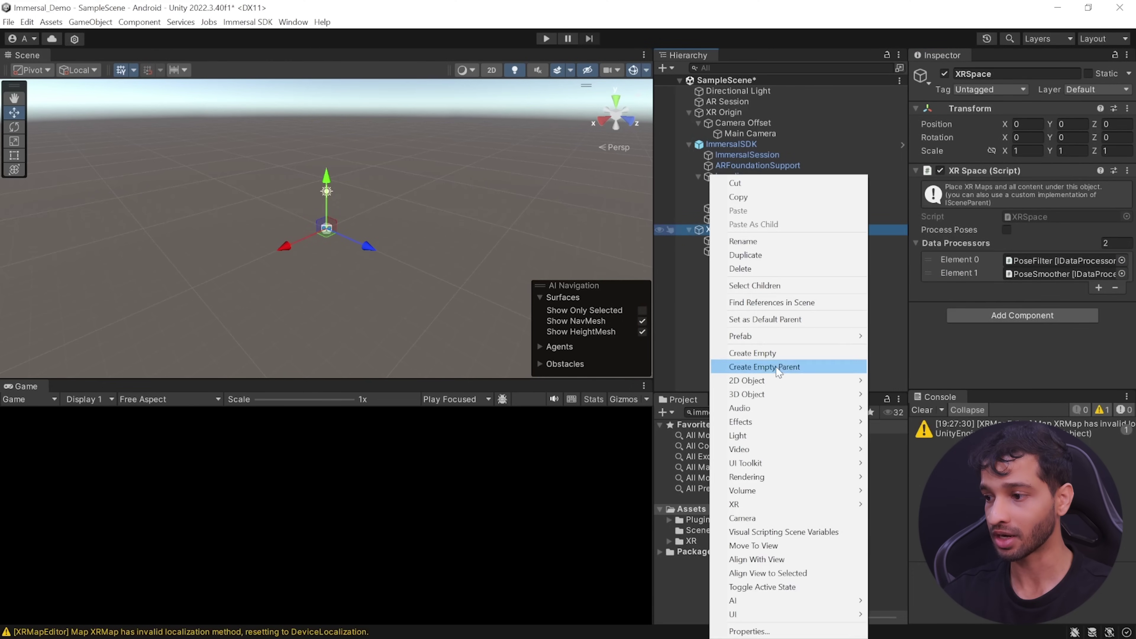
left_click(767, 352)
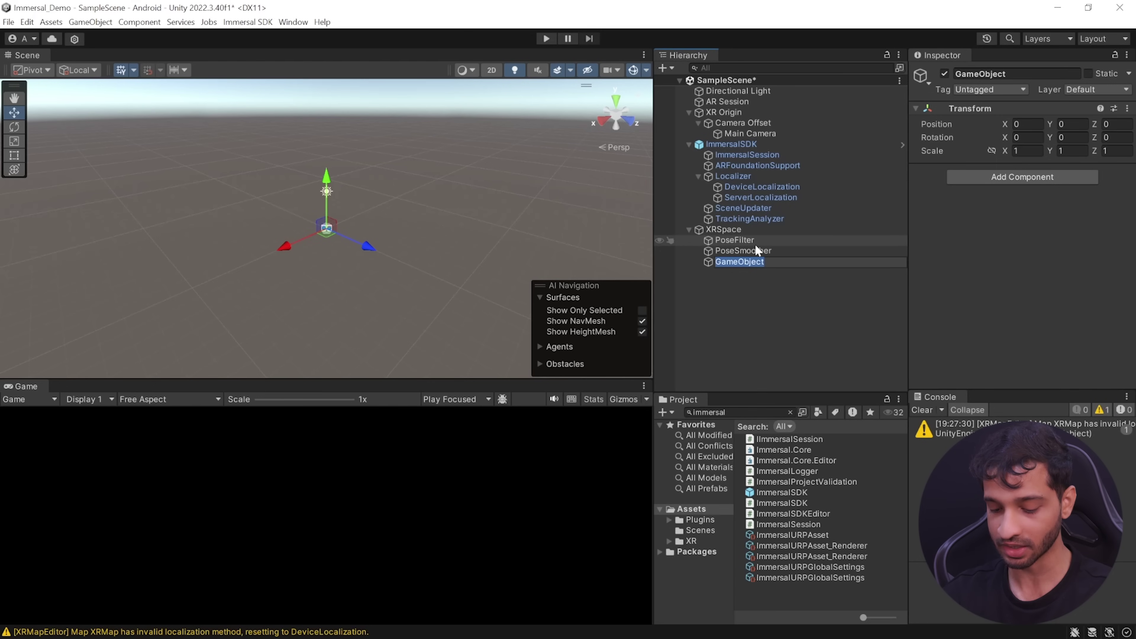
type("XRMap")
key("Return")
left_click(1022, 176)
type("xrm")
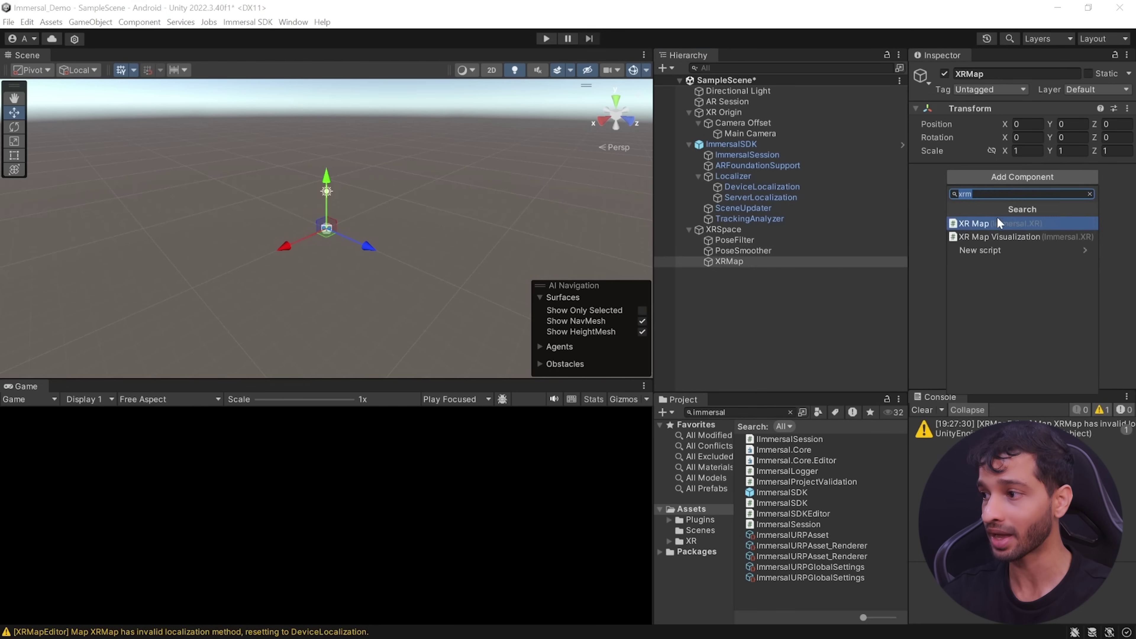
left_click(996, 223)
scroll(1087, 303, "down", 3)
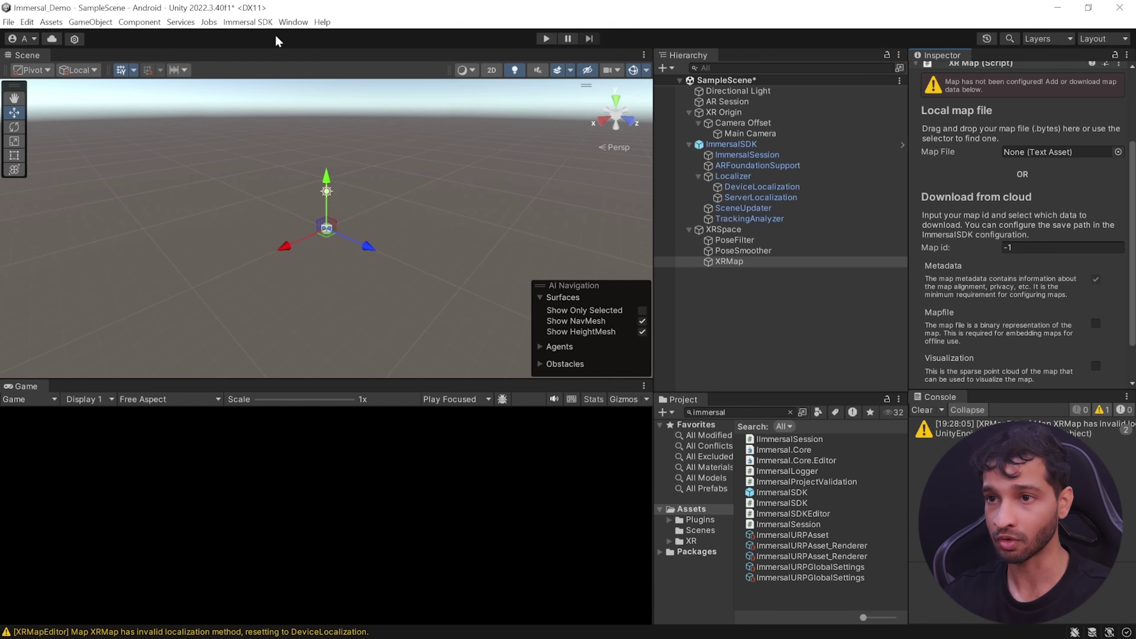
- Log in through Immersal SDK and copy the StudioNew map's ID 112104 from the Developer Portal
left_click(248, 22)
left_click(251, 36)
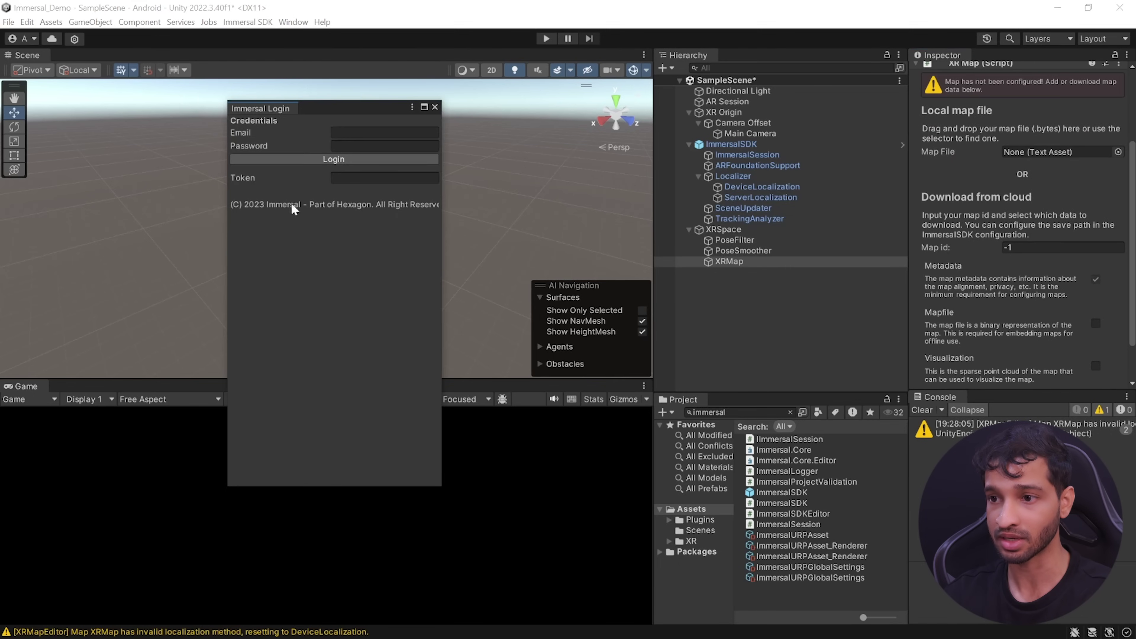
left_click(362, 133)
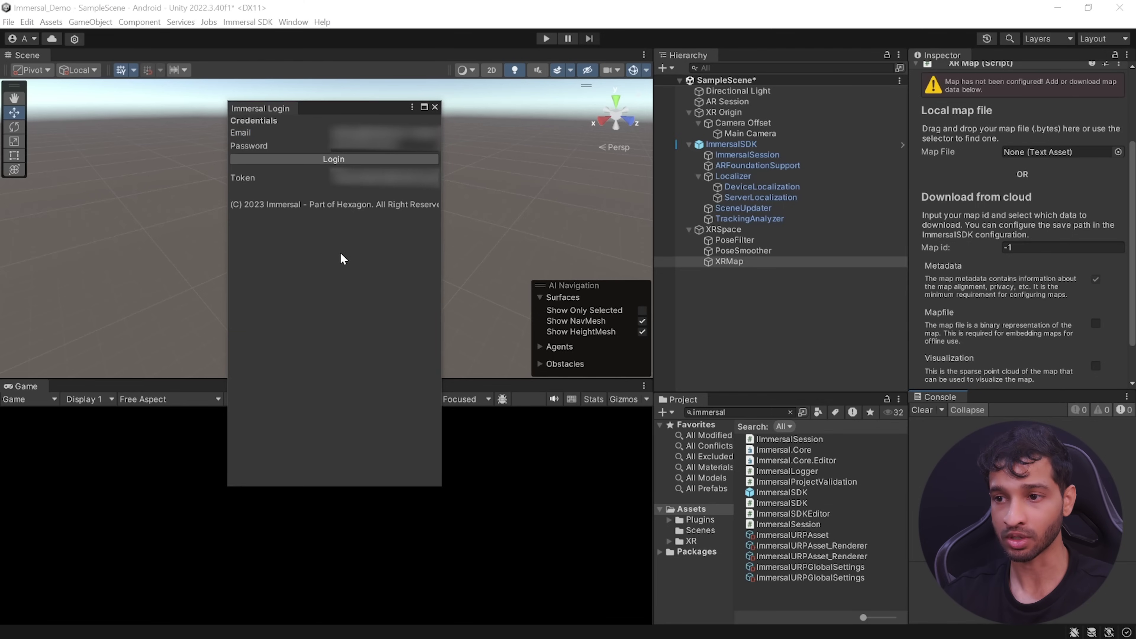
key("alt+Tab")
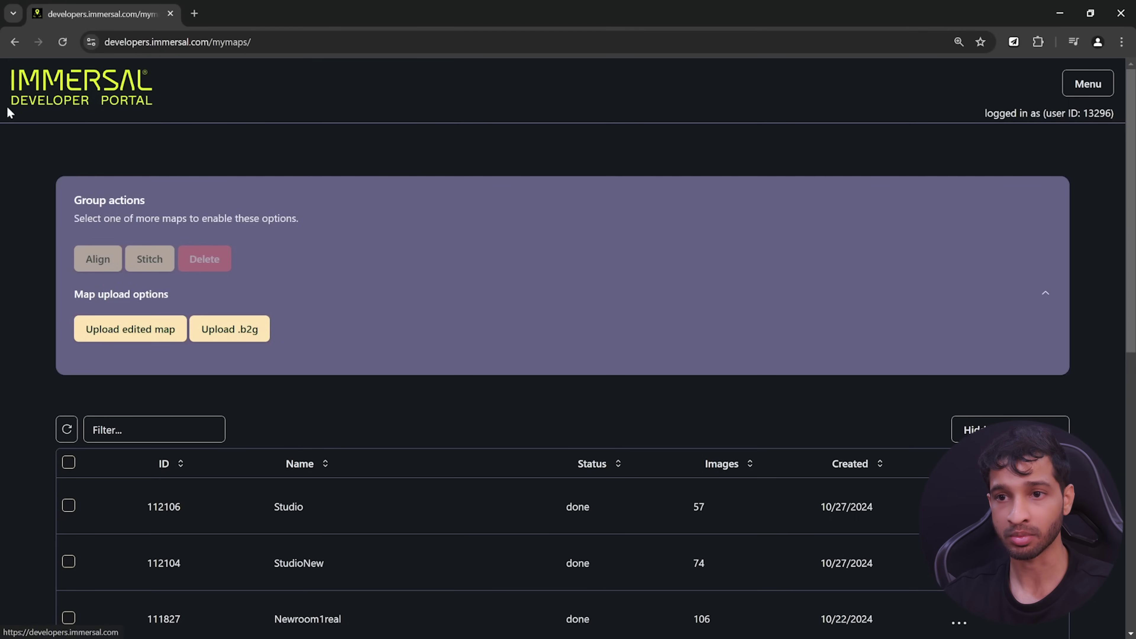
double_click(168, 566)
key("ctrl+c")
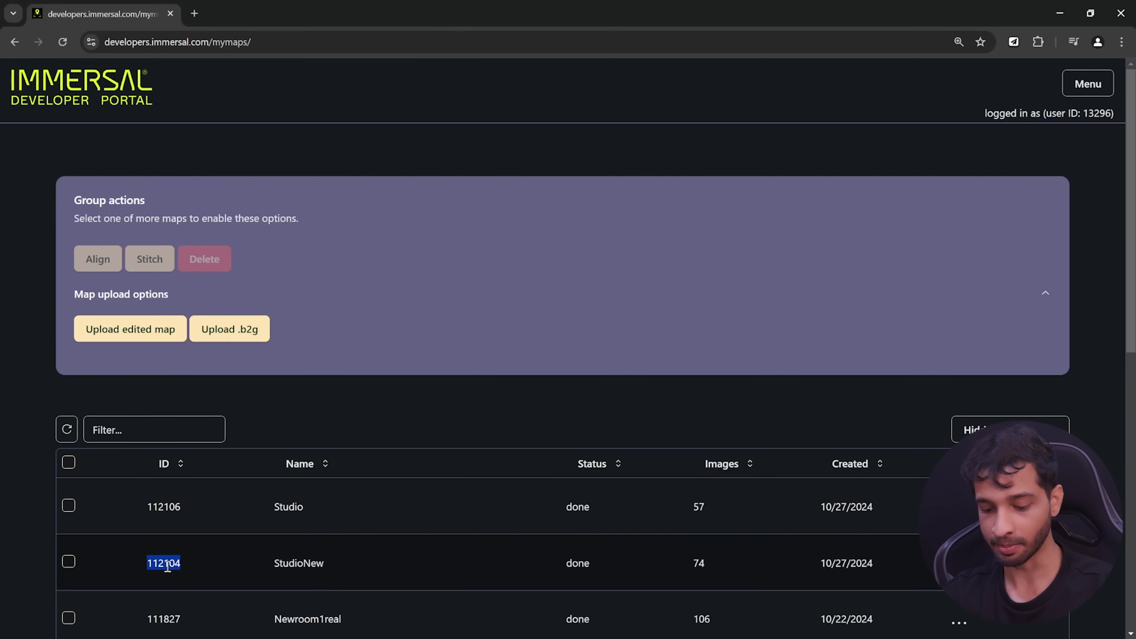
key("alt+Tab")
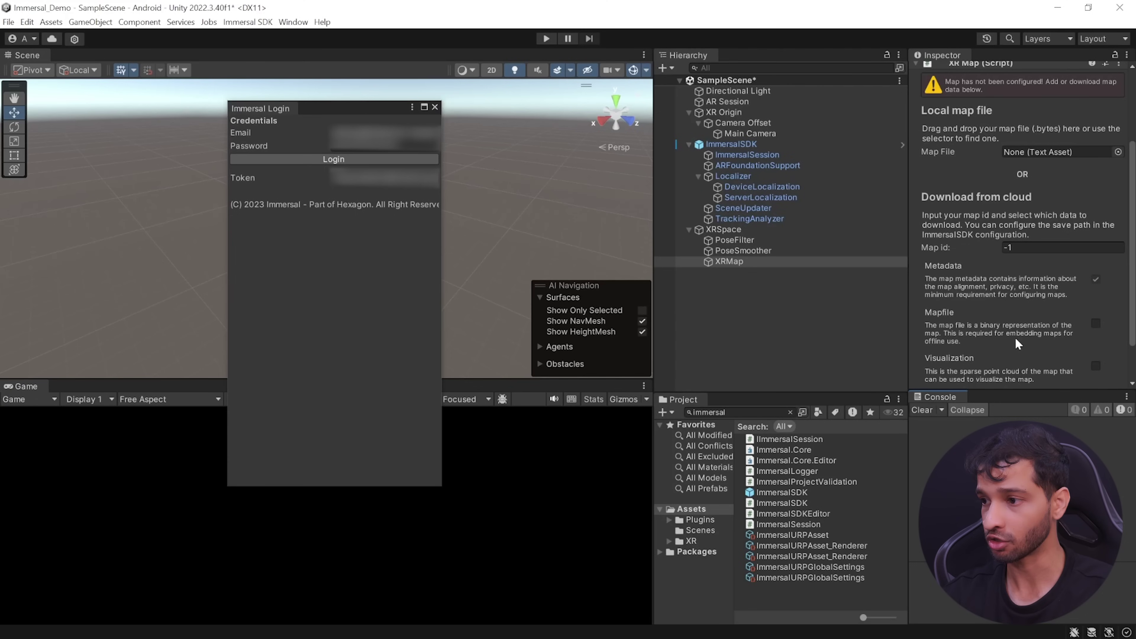
- Enter map ID 112104, include the map file and visualization, and download the map
left_click(963, 246)
key("ctrl+v")
left_click(1096, 324)
scroll(1096, 326, "down", 2)
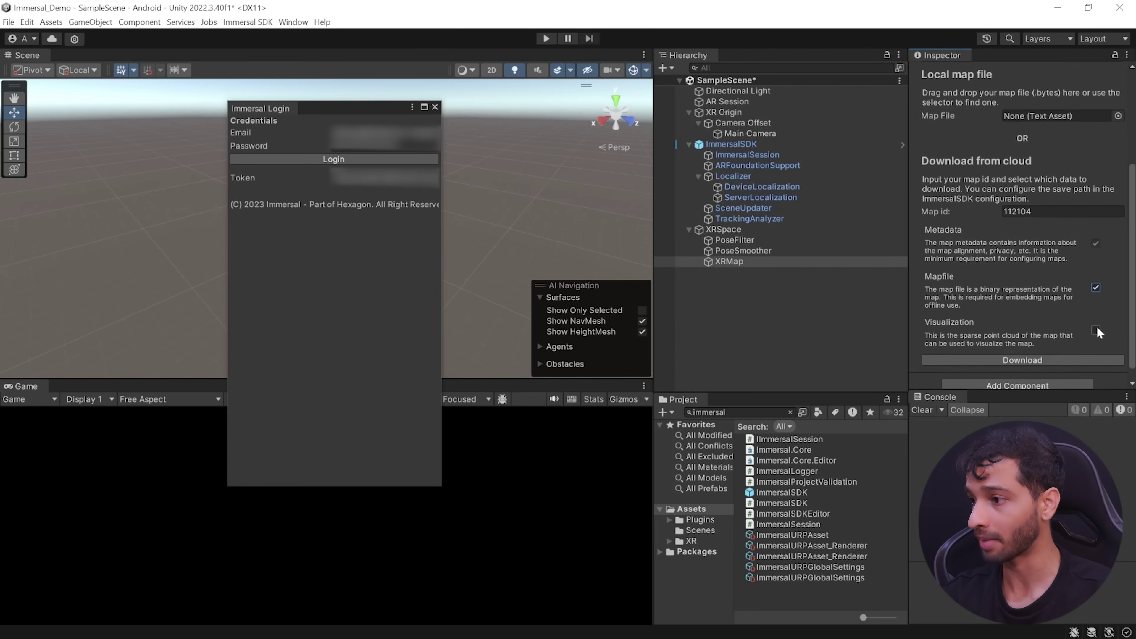
left_click(1095, 331)
scroll(1050, 344, "down", 1)
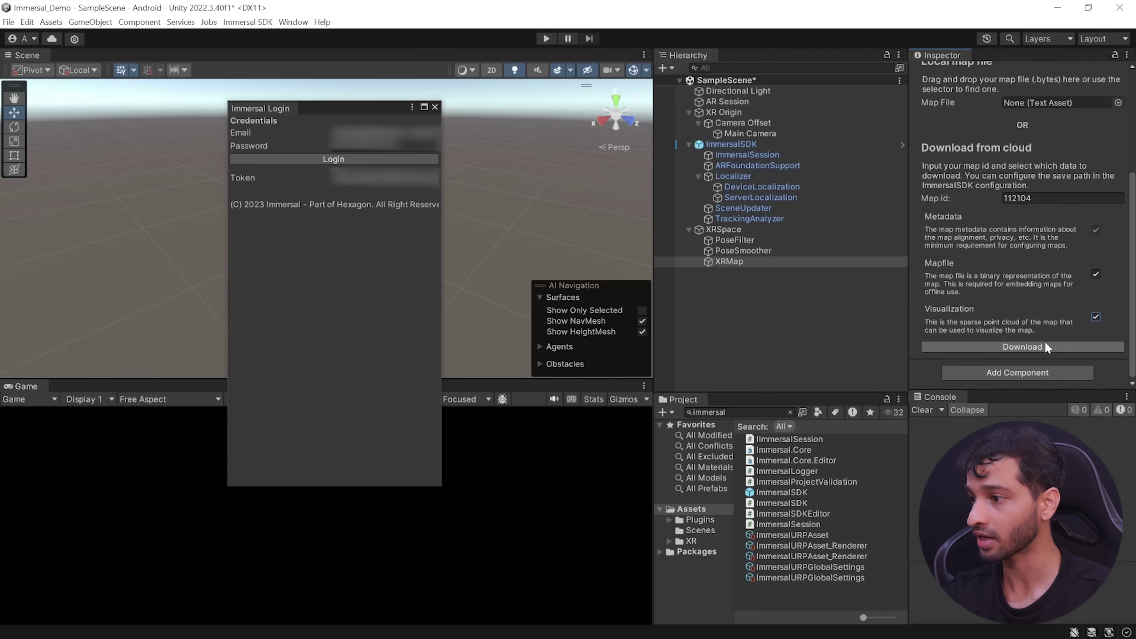
left_click(1049, 348)
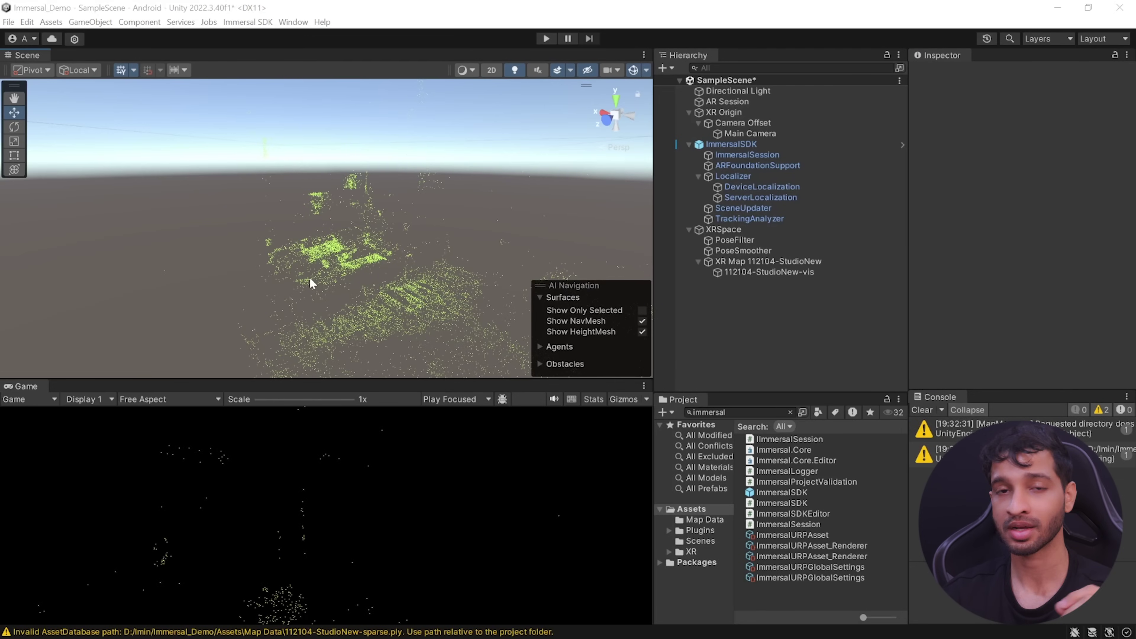
- Orbit the Scene view to inspect the downloaded StudioNew point cloud
left_click_drag(437, 288, 349, 276, "alt")
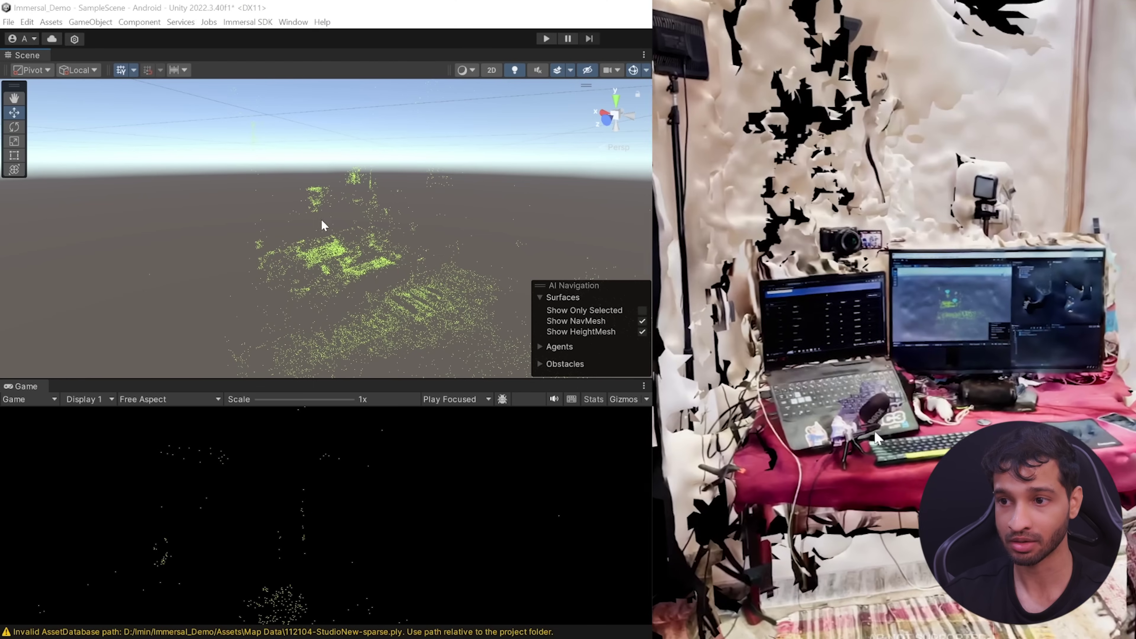
middle_click_drag(349, 222, 380, 251)
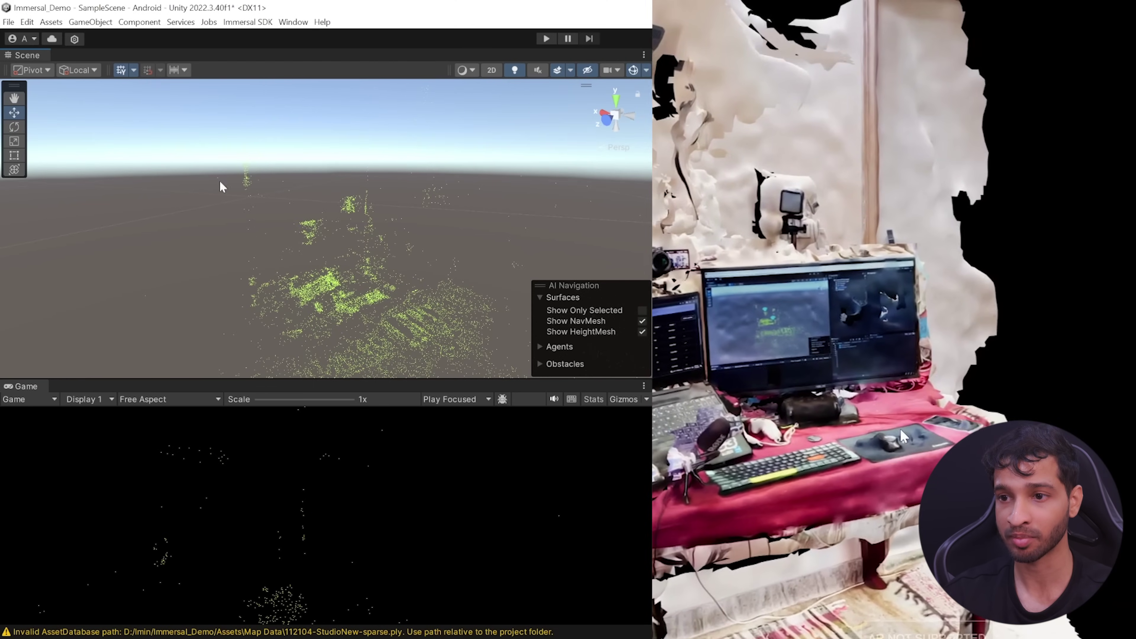
left_click_drag(438, 267, 243, 322, "alt")
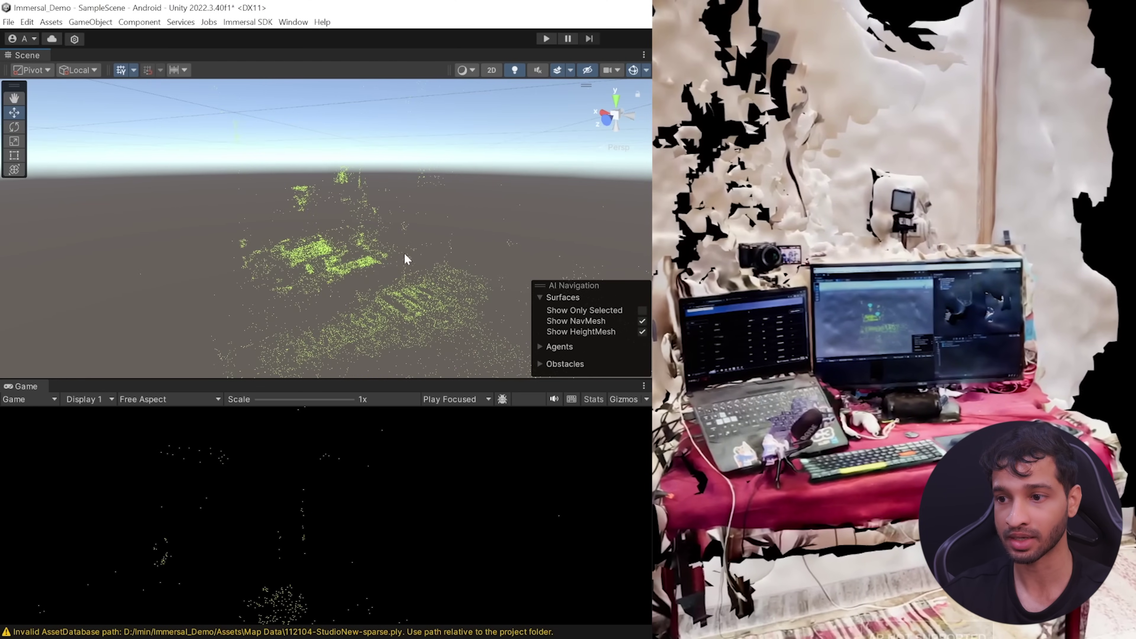
left_click_drag(405, 256, 491, 324, "alt")
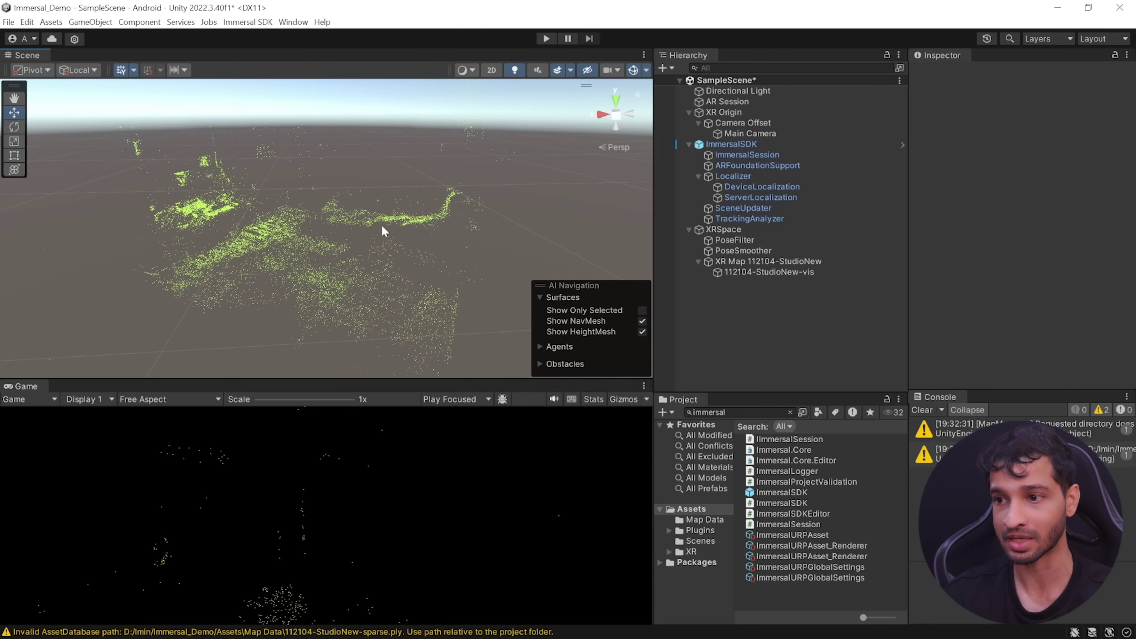
- Review the 112104-StudioNew XR Map settings, keeping DeviceLocalization as the localization method
left_click(730, 264)
left_click(1043, 234)
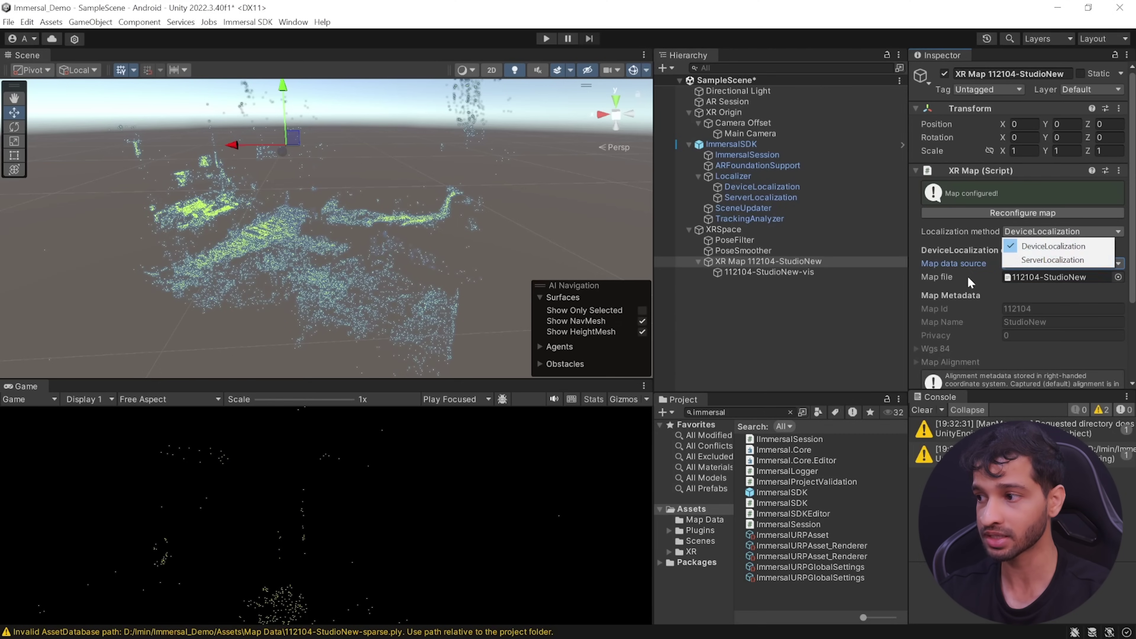
left_click(992, 282)
left_click(1026, 264)
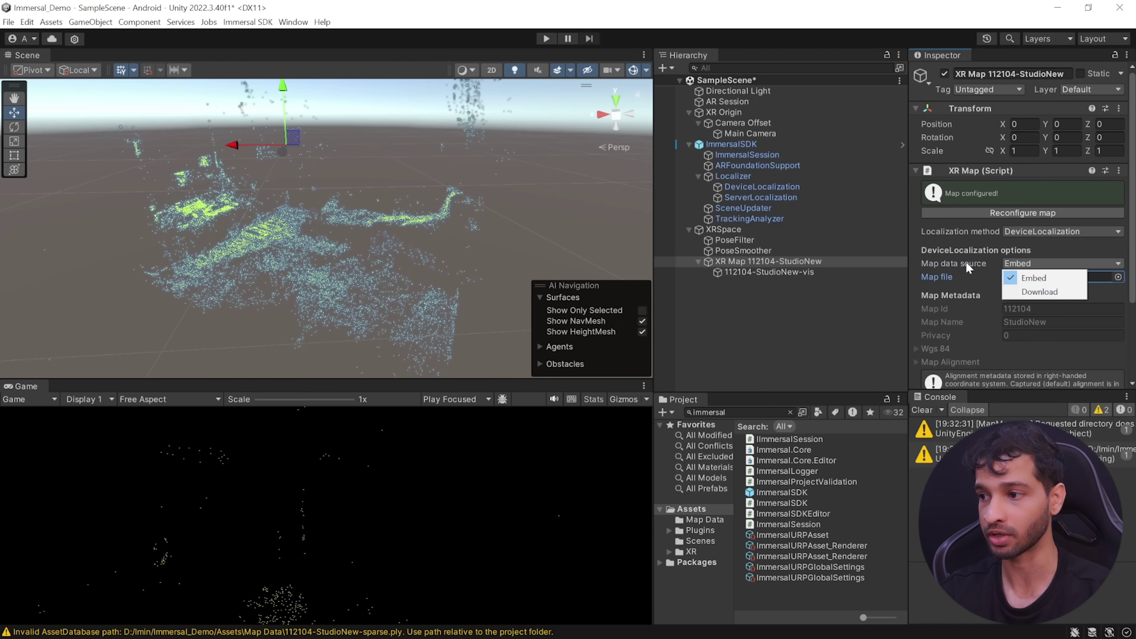
- Set the point cloud to render Editor And Runtime with point size 0.297, then save the scene
left_click(762, 270)
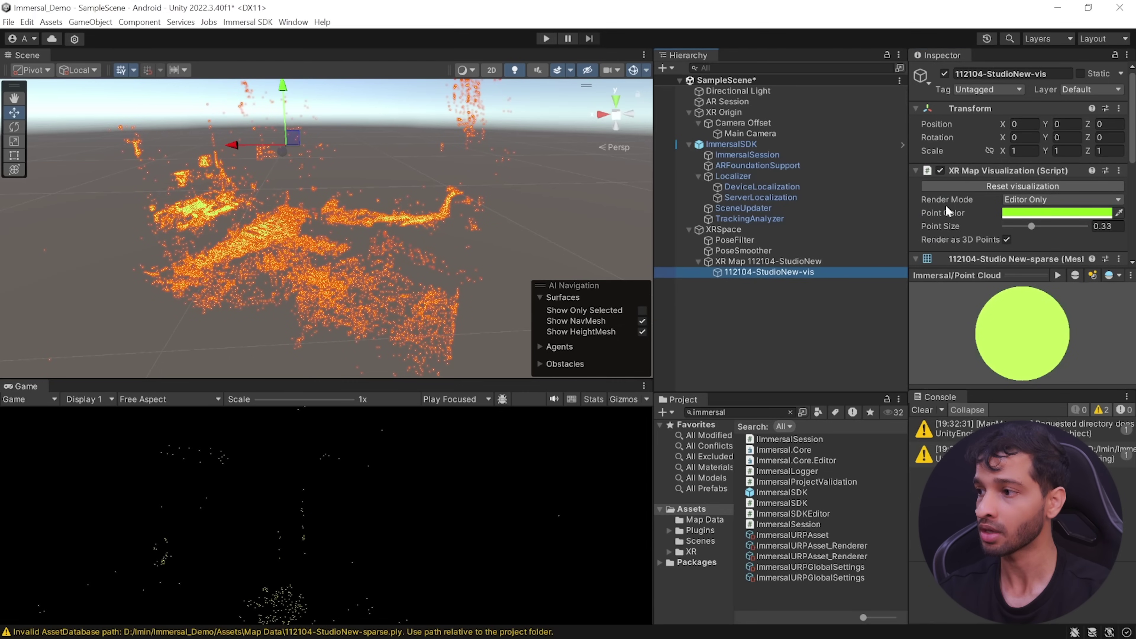
left_click(1028, 207)
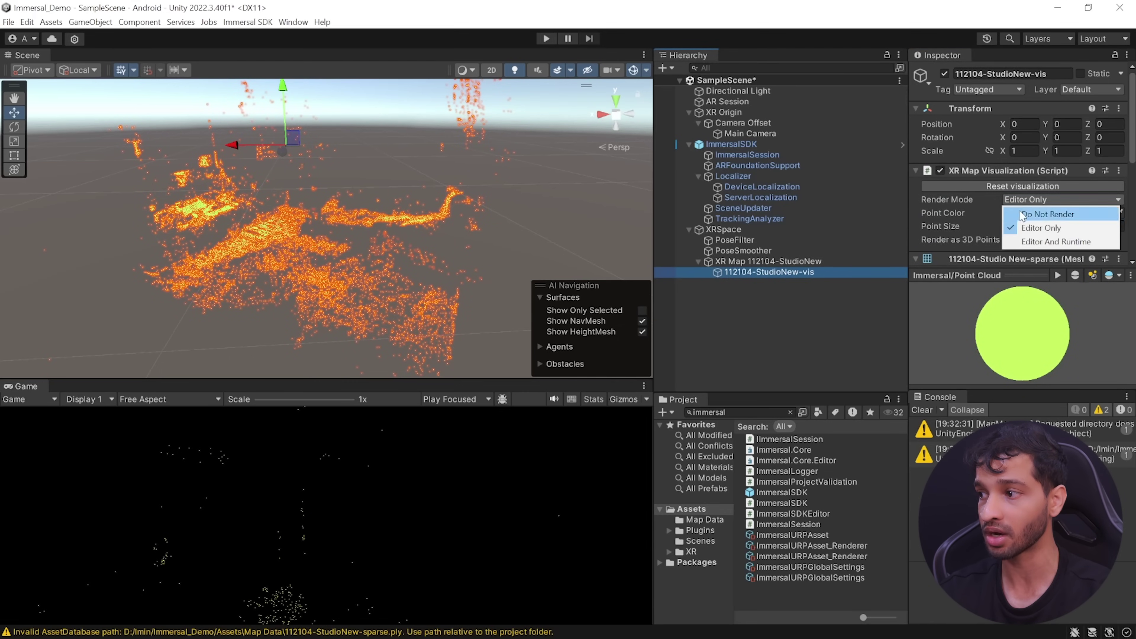
left_click(1049, 243)
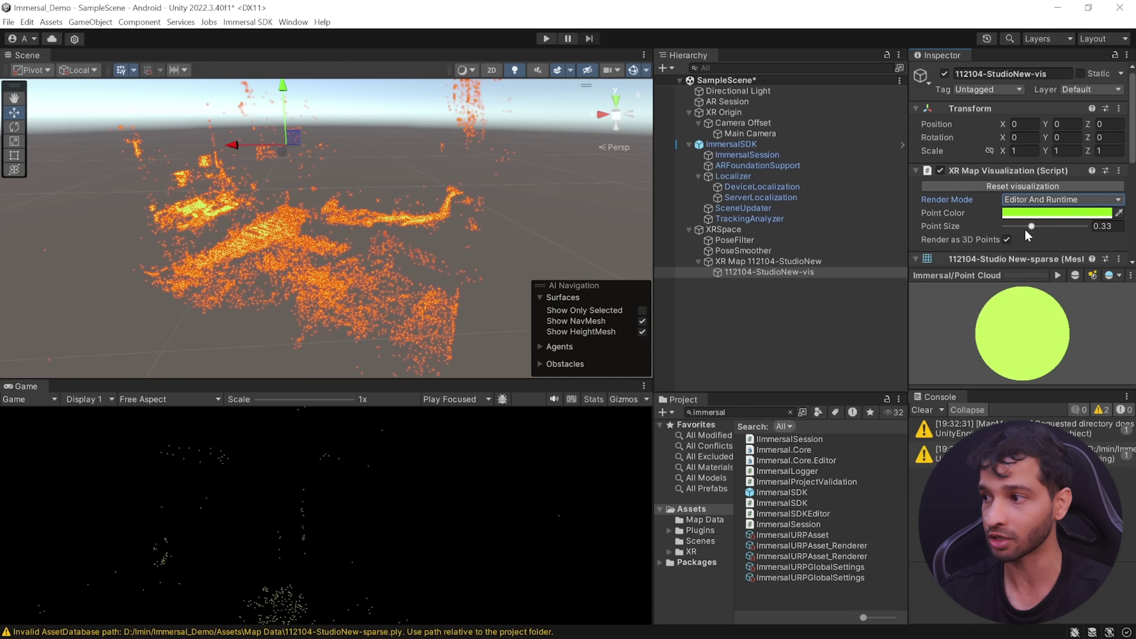
left_click_drag(1031, 226, 1028, 222)
left_click(827, 272)
key("ctrl+s")
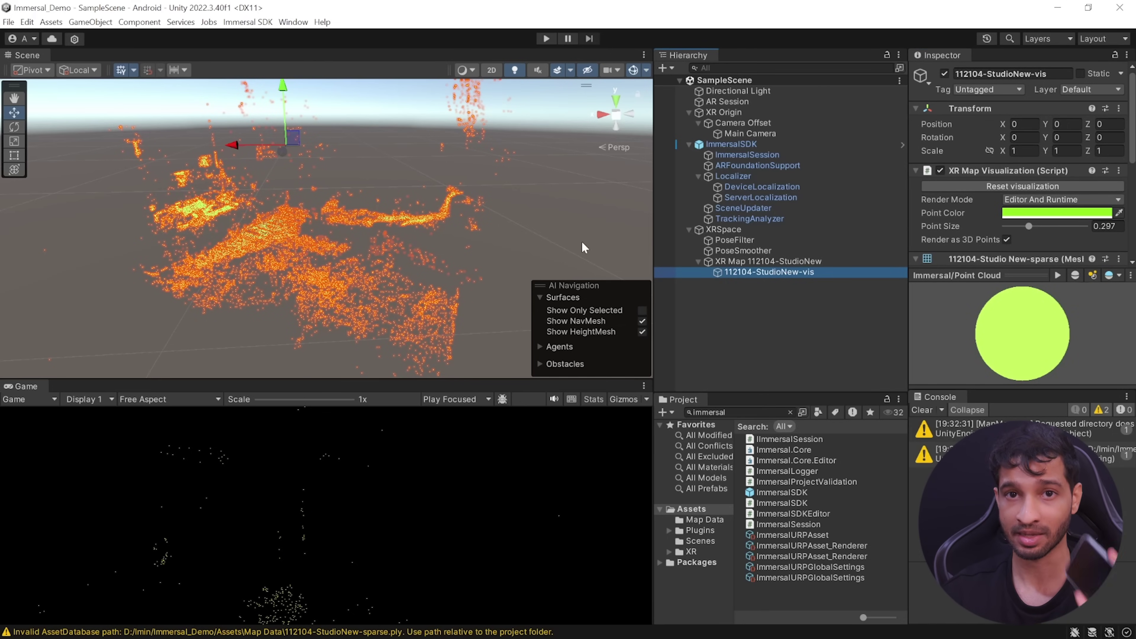
- In Build Settings, add the open SampleScene and target the connected OnePlus phone
left_click(8, 22)
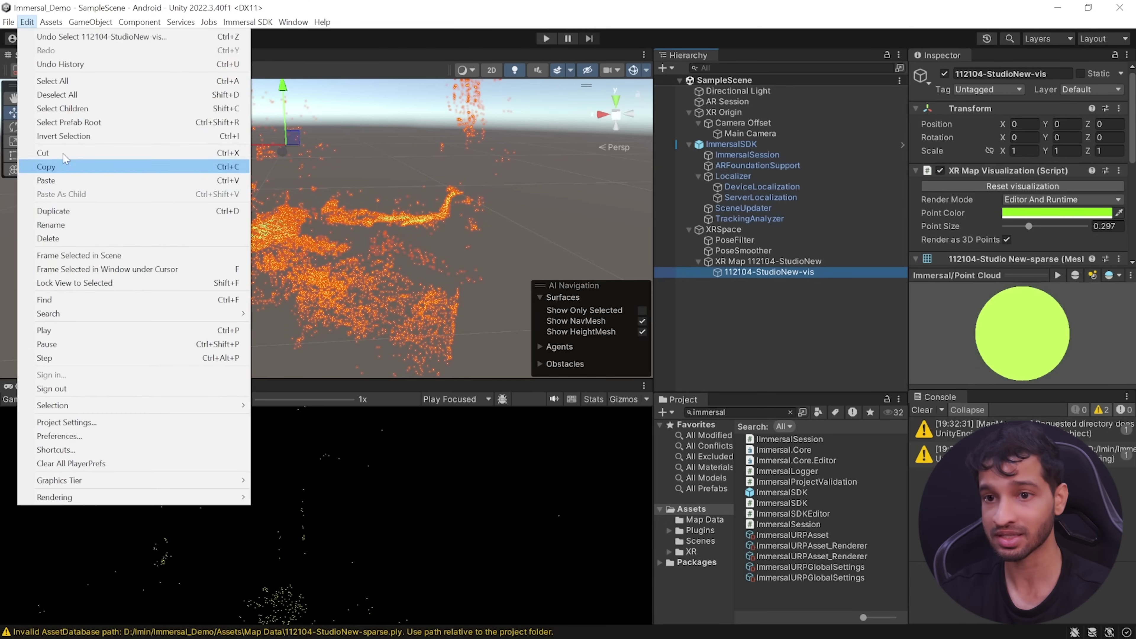
left_click(49, 170)
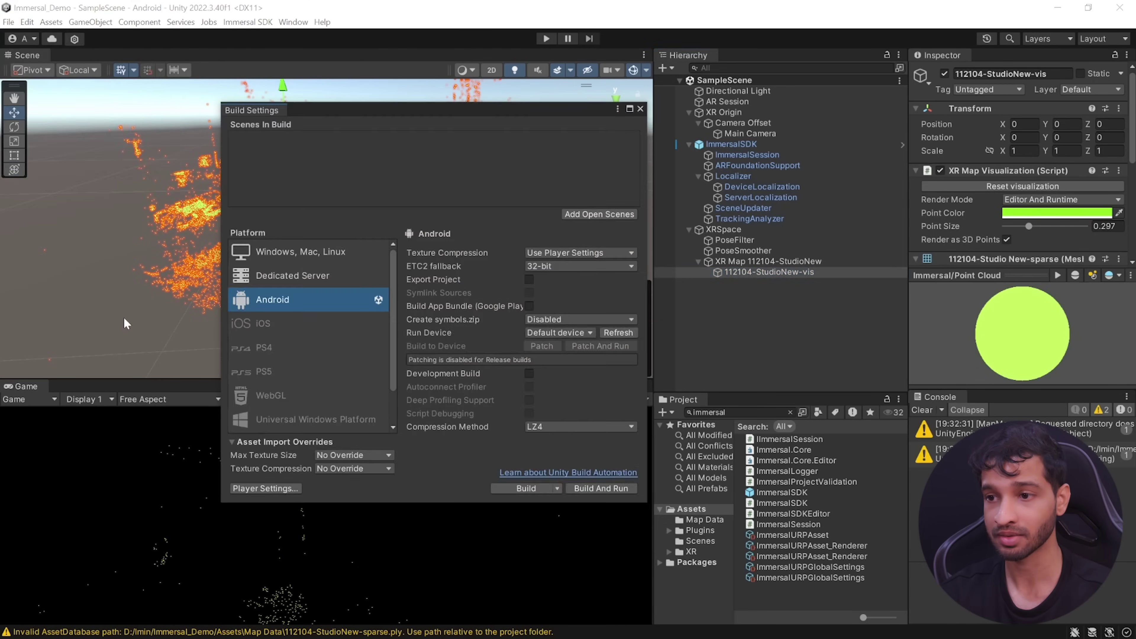
left_click(581, 215)
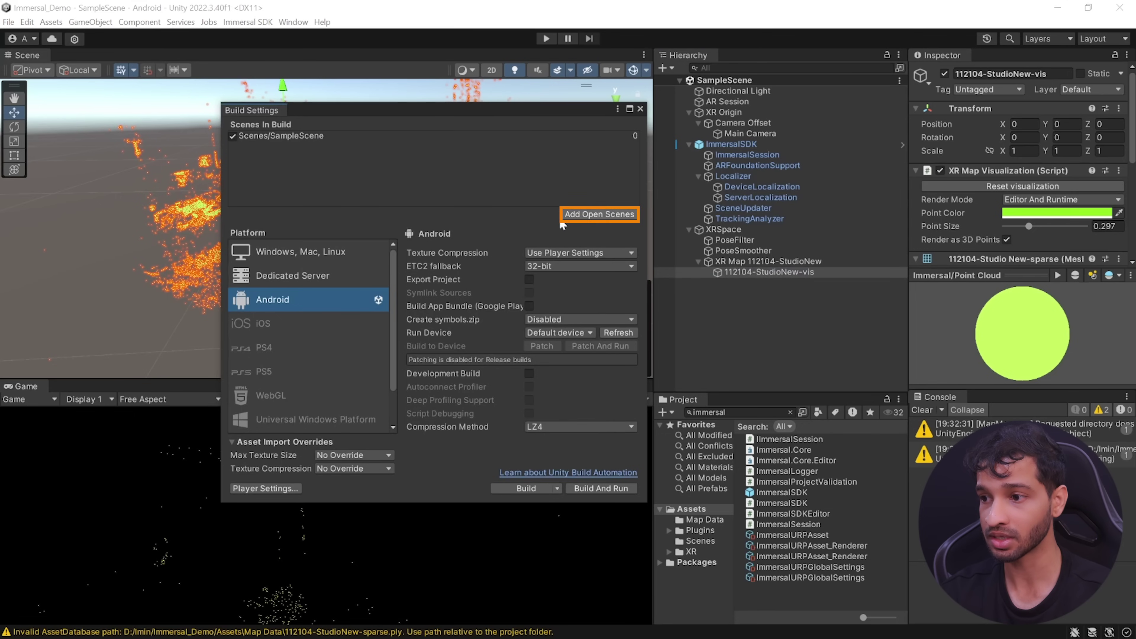
left_click(545, 336)
left_click(578, 388)
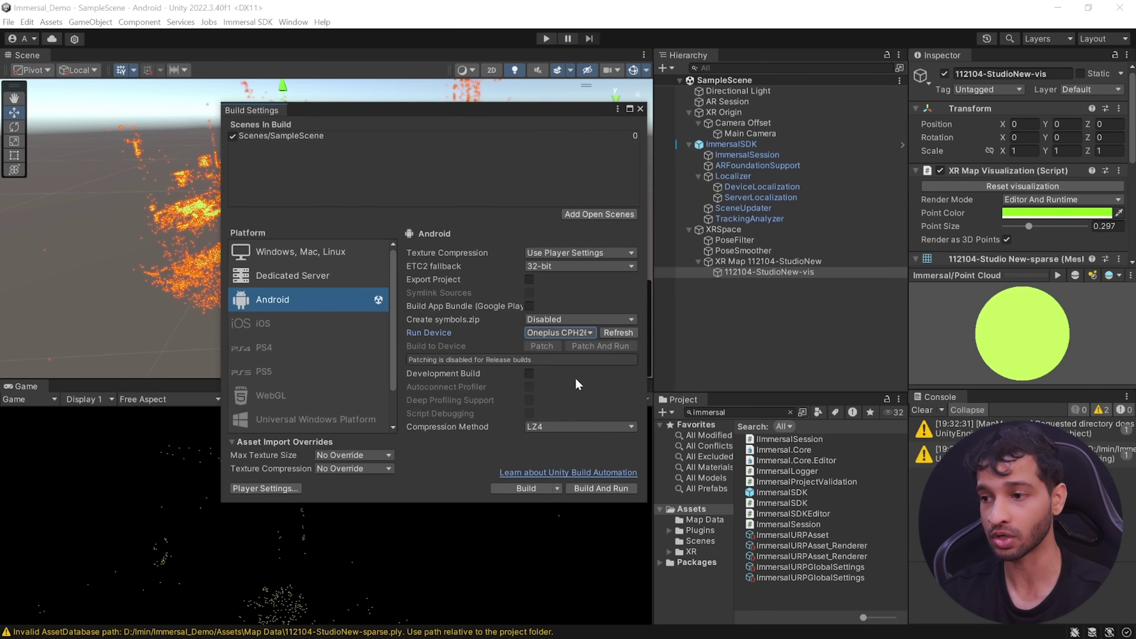
- Build And Run the app as ImmersalDemo into a new Builds folder
left_click(617, 490)
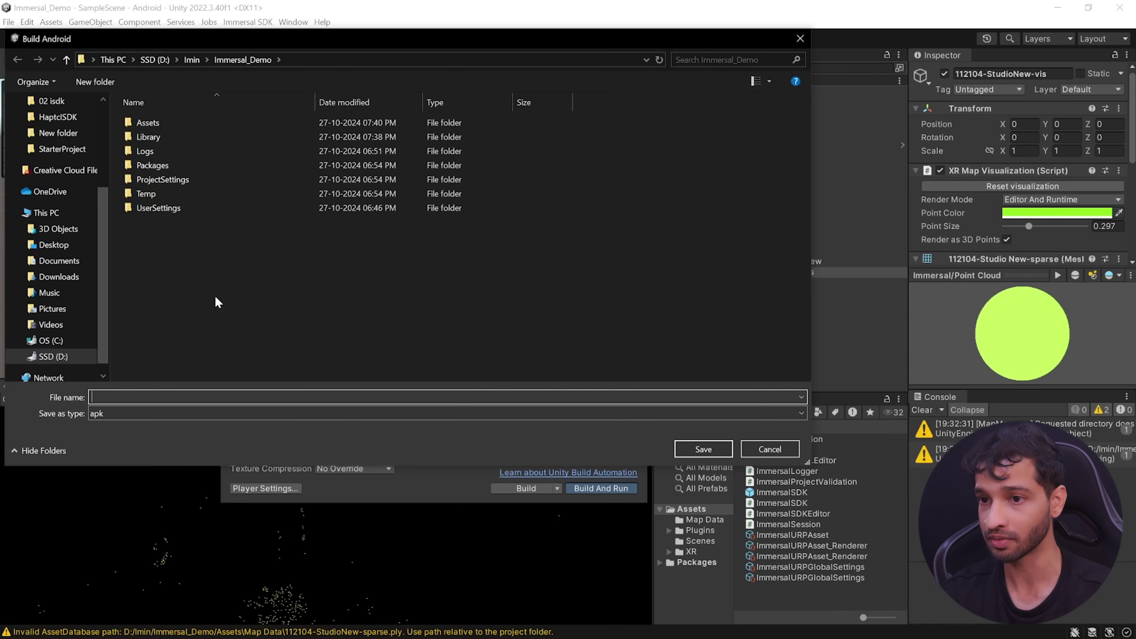
right_click(207, 291)
mouse_move(280, 474)
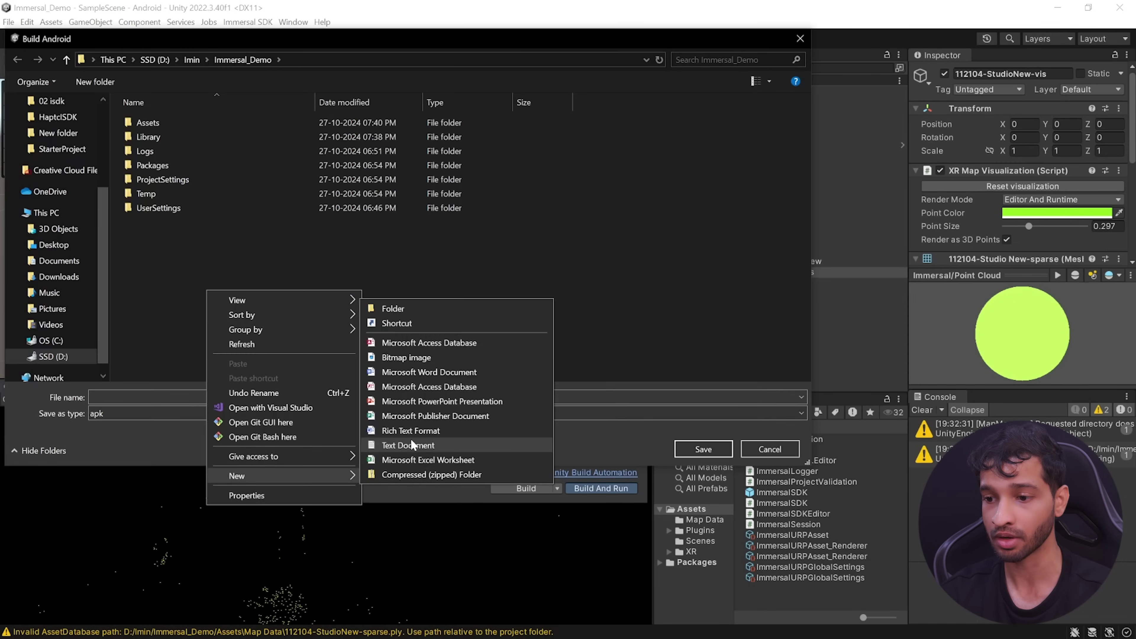
left_click(412, 310)
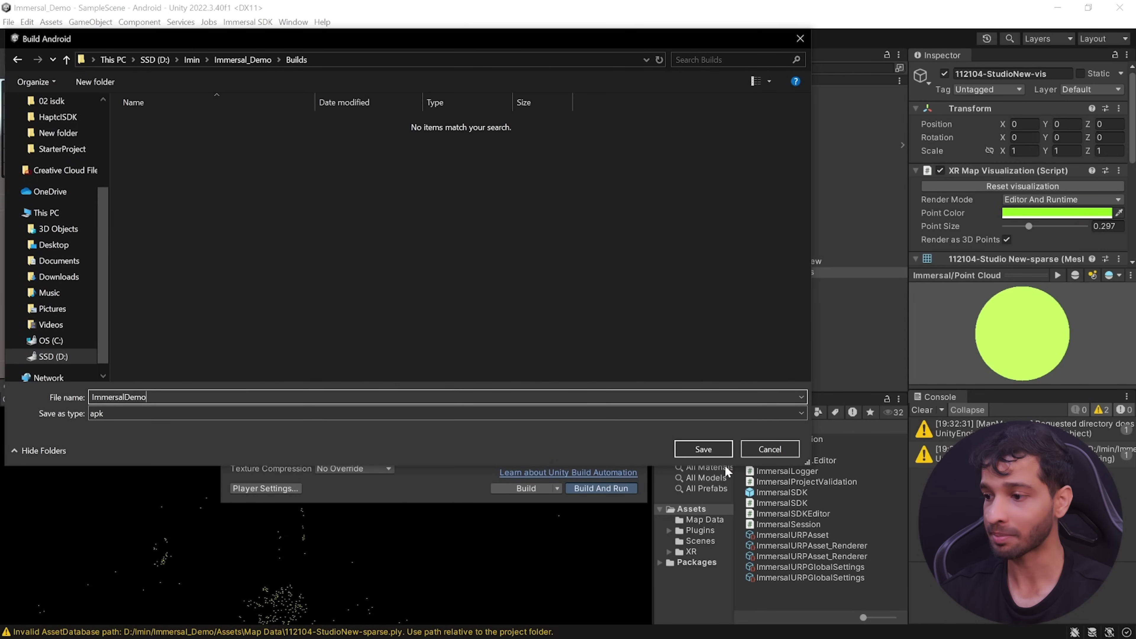
left_click(691, 447)
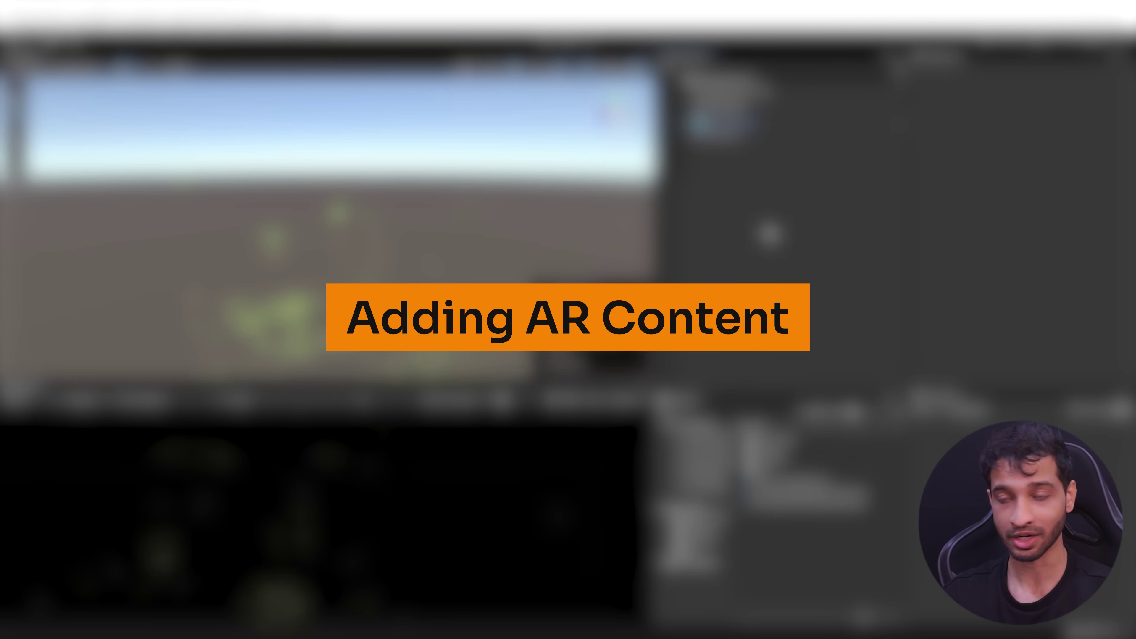
- Add an empty Content child under XRSpace and open the Package Manager
right_click(716, 135)
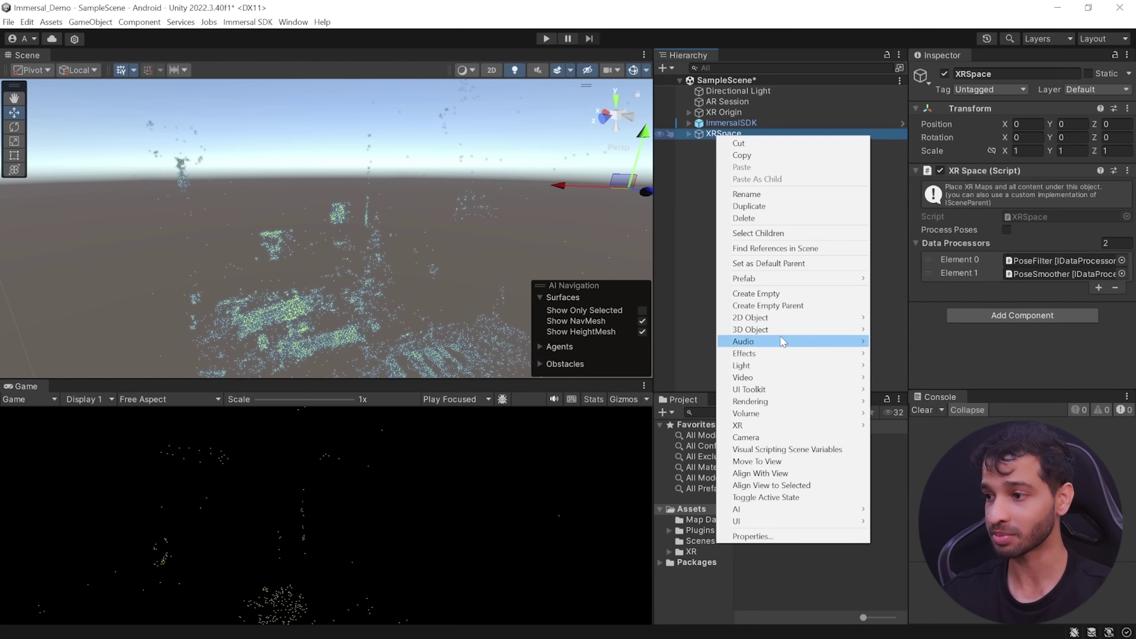
left_click(763, 291)
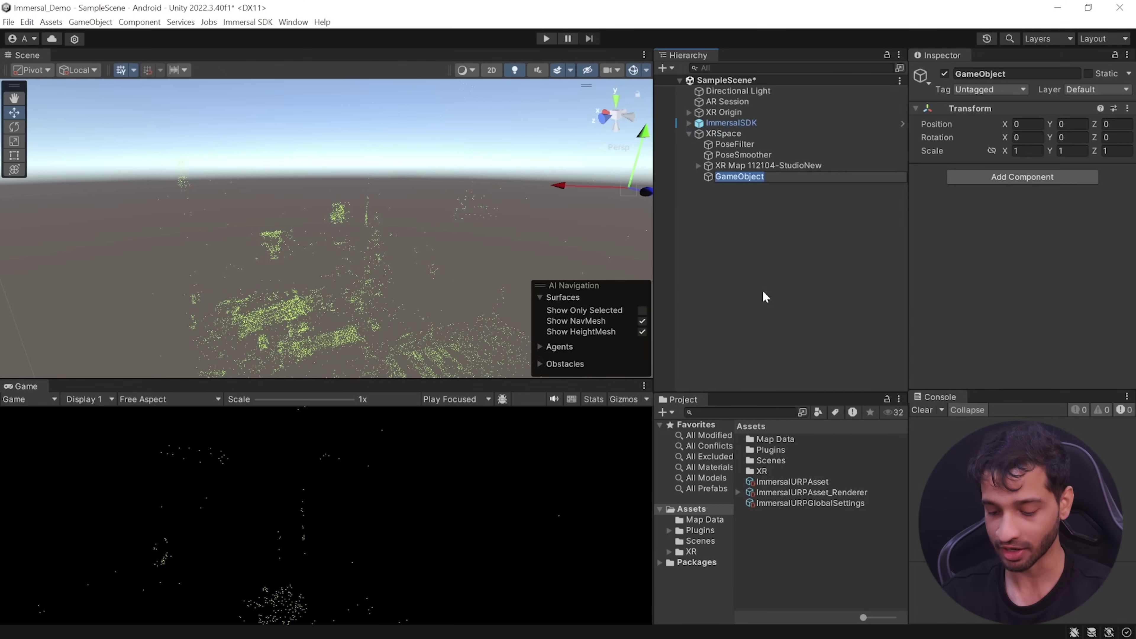
type("Content")
left_click(762, 290)
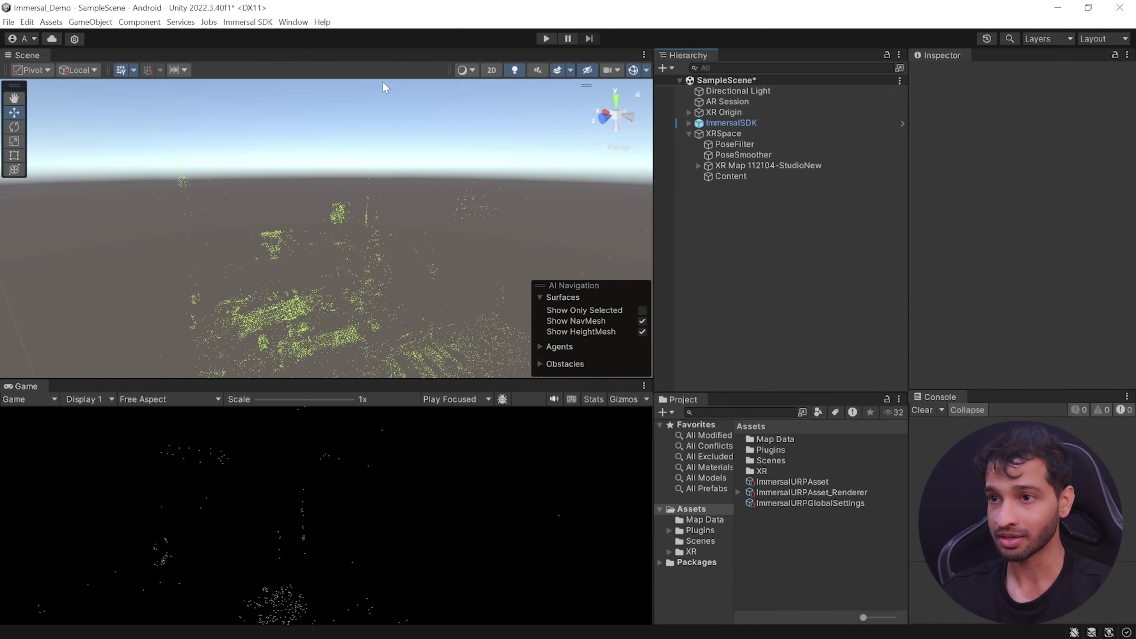
left_click(292, 21)
left_click(323, 240)
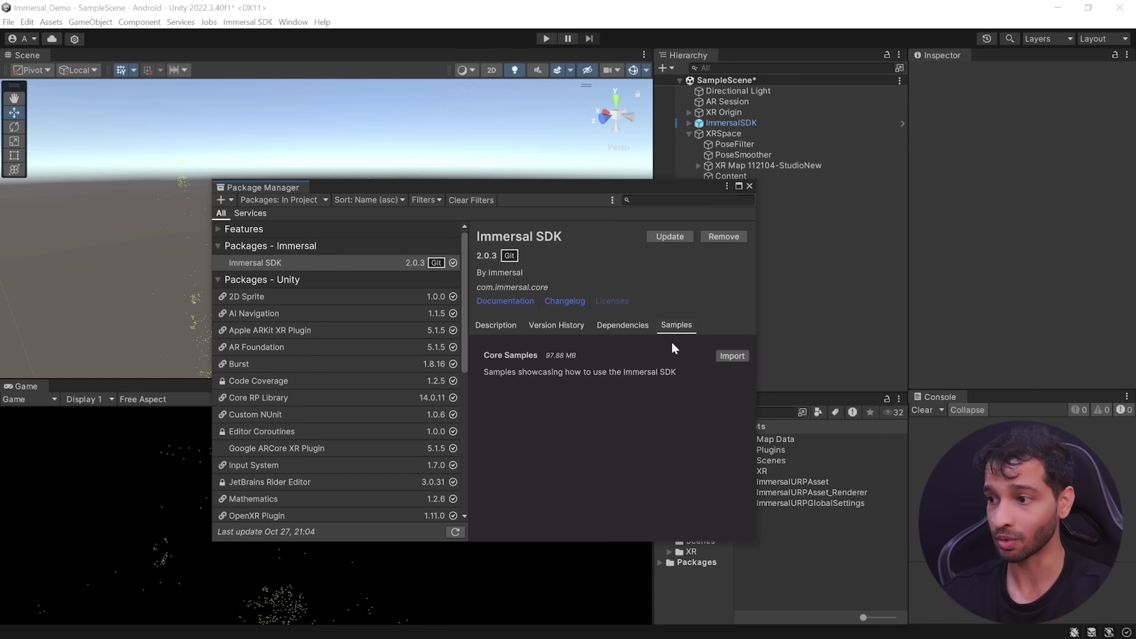
- Import the Immersal Core Samples and browse to Prefabs/Content Placement to the AR Diamond prefab
left_click(731, 357)
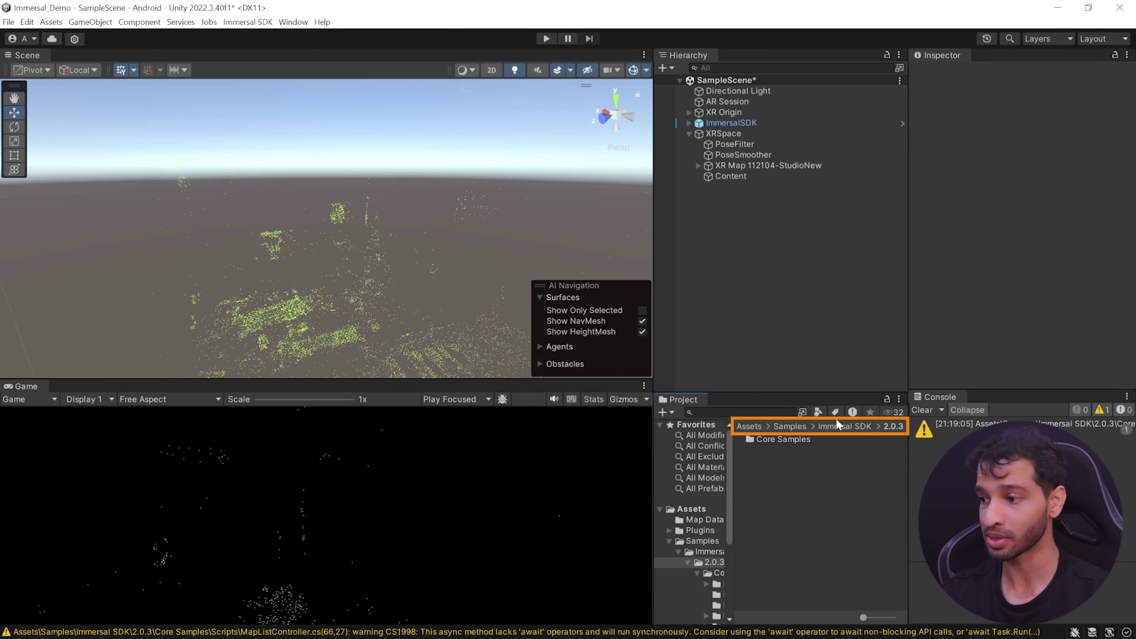
double_click(800, 440)
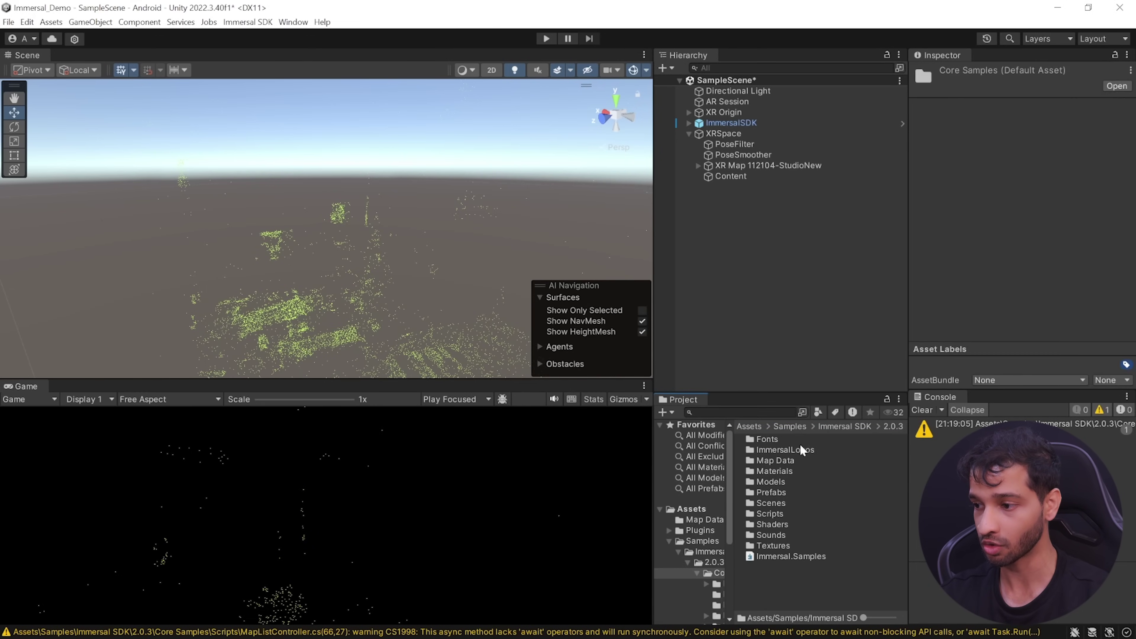
double_click(771, 492)
left_click(775, 436)
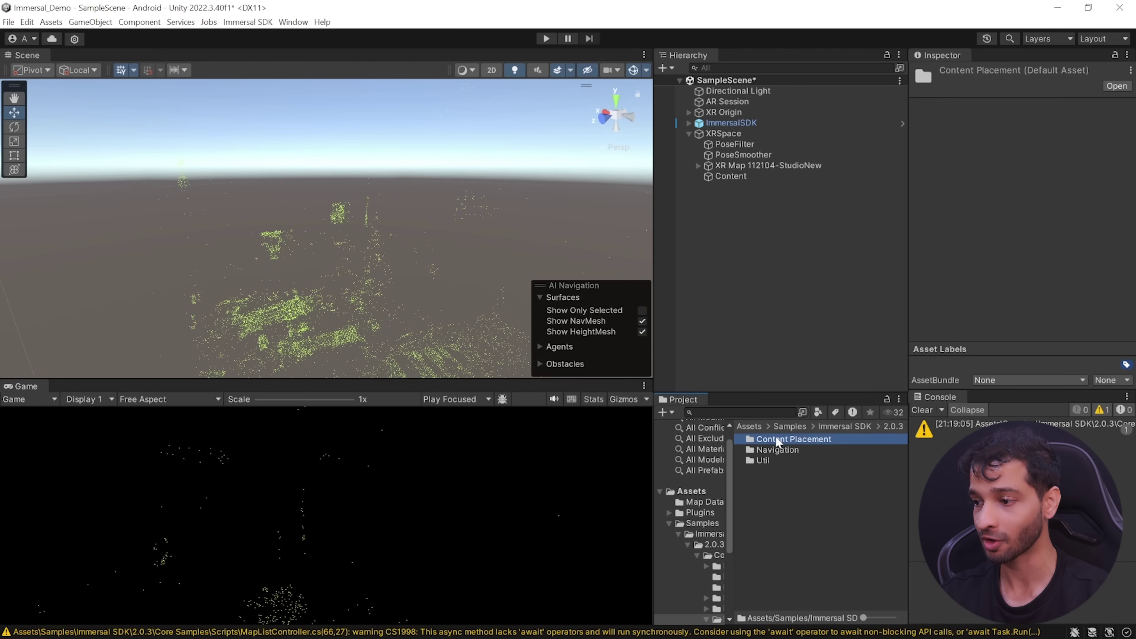
double_click(775, 437)
left_click(776, 438)
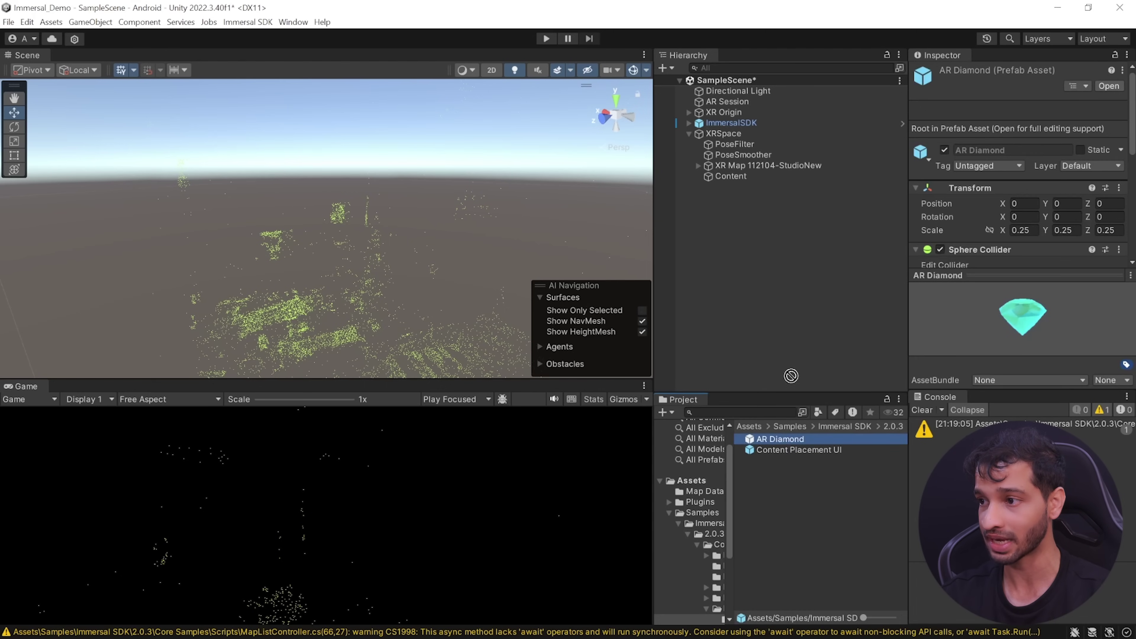
- Place an AR Diamond under Content and move it over the point cloud
left_click_drag(781, 443, 798, 353)
left_click_drag(736, 181, 731, 176)
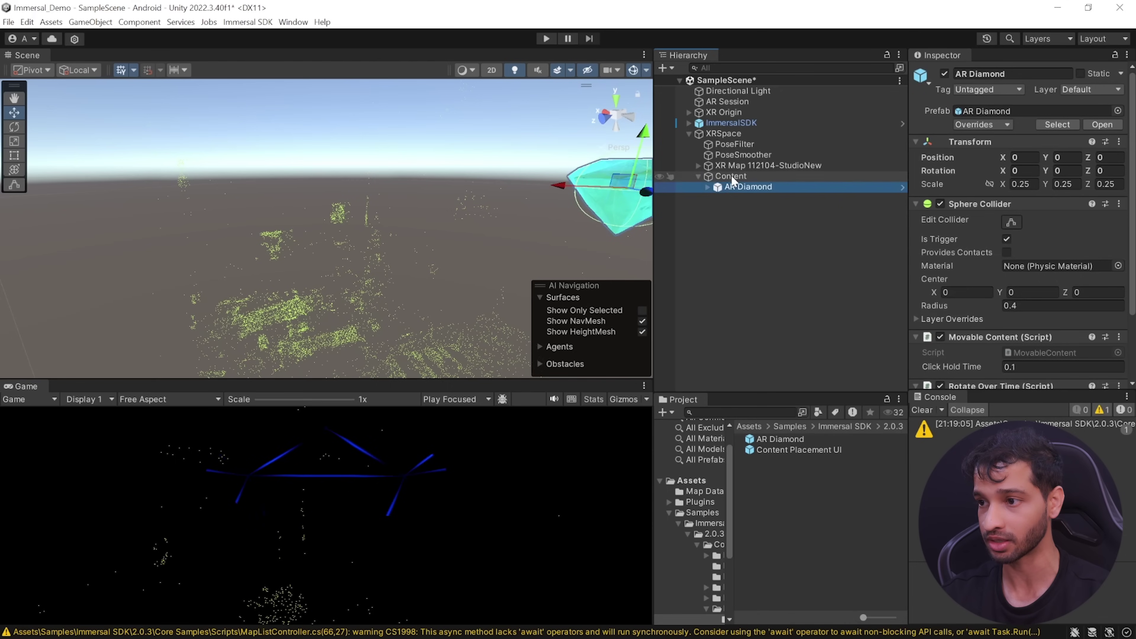
left_click_drag(562, 186, 237, 177)
middle_click_drag(237, 177, 402, 233)
left_click_drag(331, 201, 357, 294)
key("f")
- Duplicate the AR Diamond and move the copy lower and closer
left_click(741, 188)
key("ctrl+d")
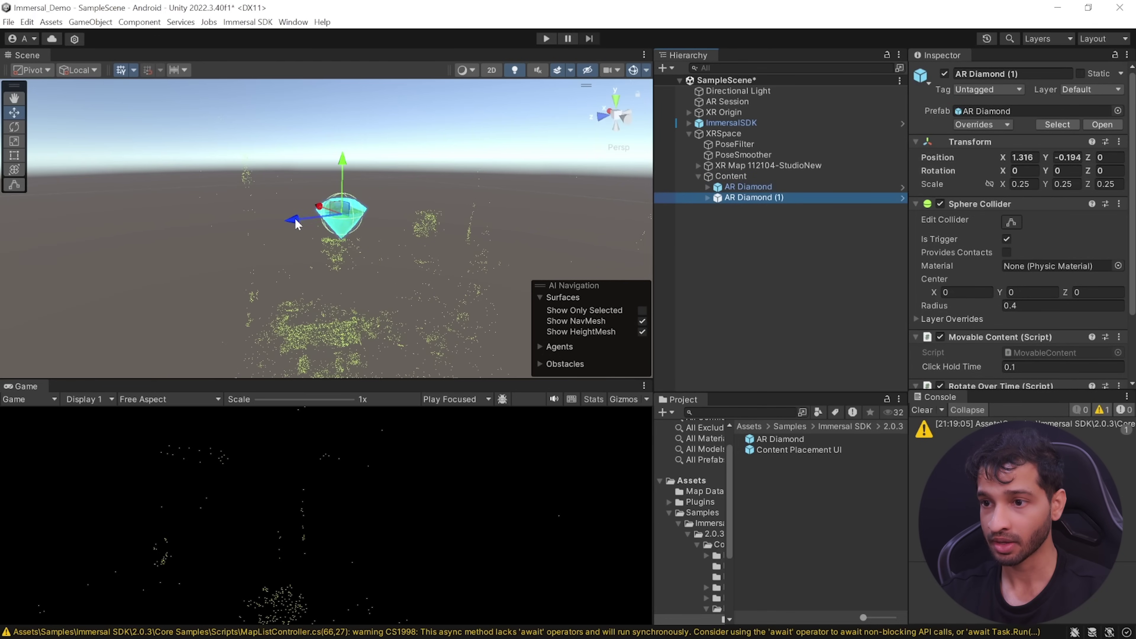
left_click_drag(295, 224, 420, 339)
- Switch the 112104-StudioNew-vis point cloud's Render Mode to Editor Only and deselect it
right_click_drag(420, 339, 202, 152)
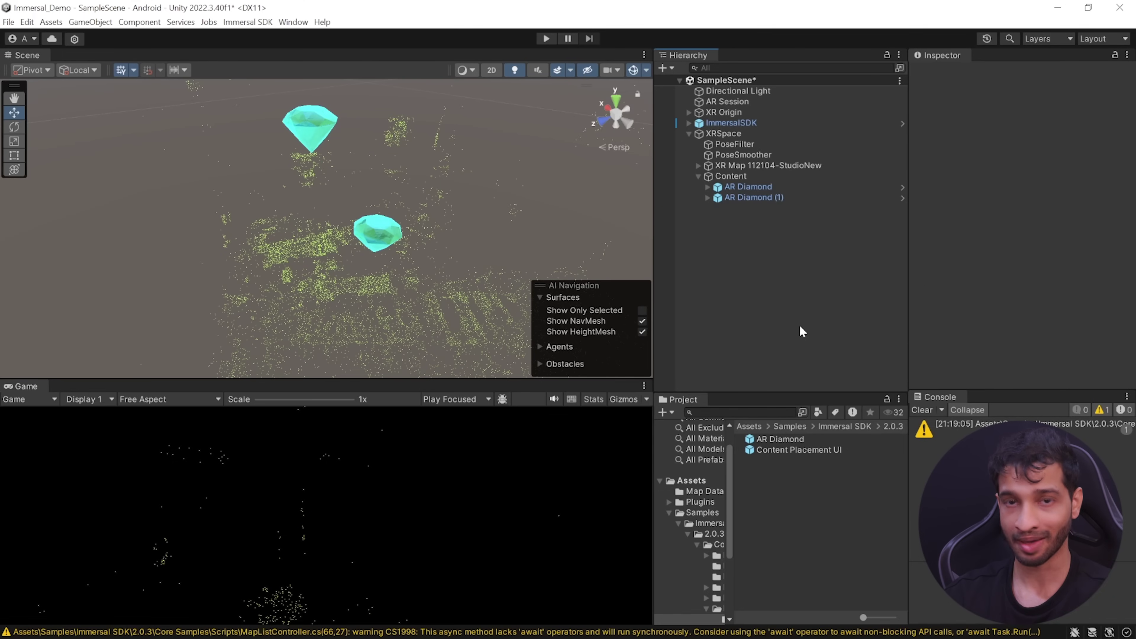
left_click(697, 165)
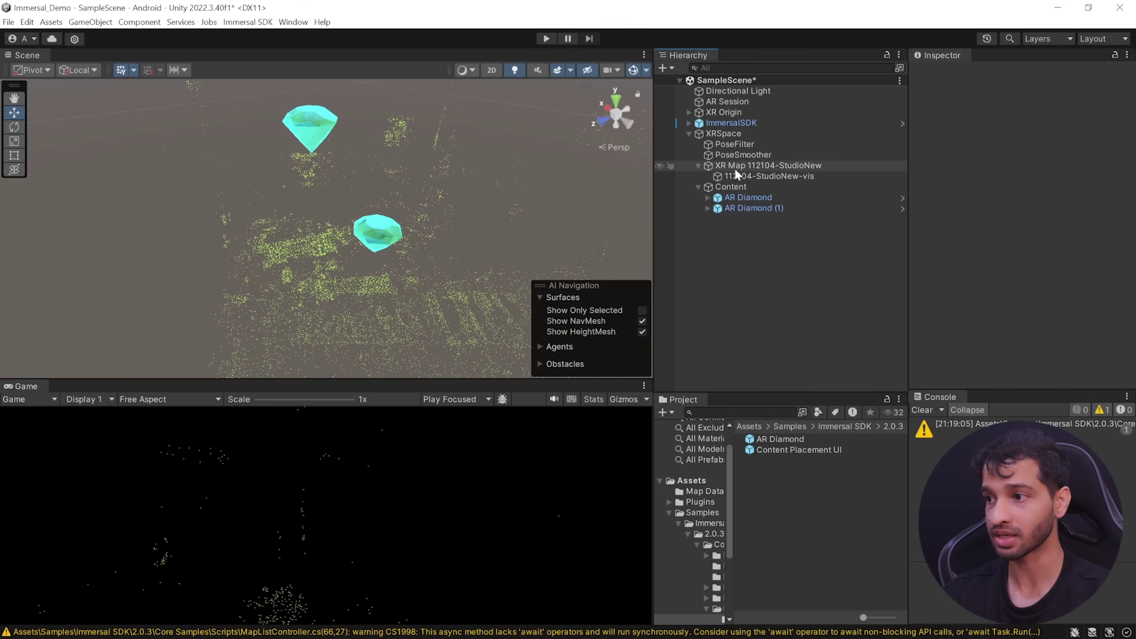
left_click(769, 175)
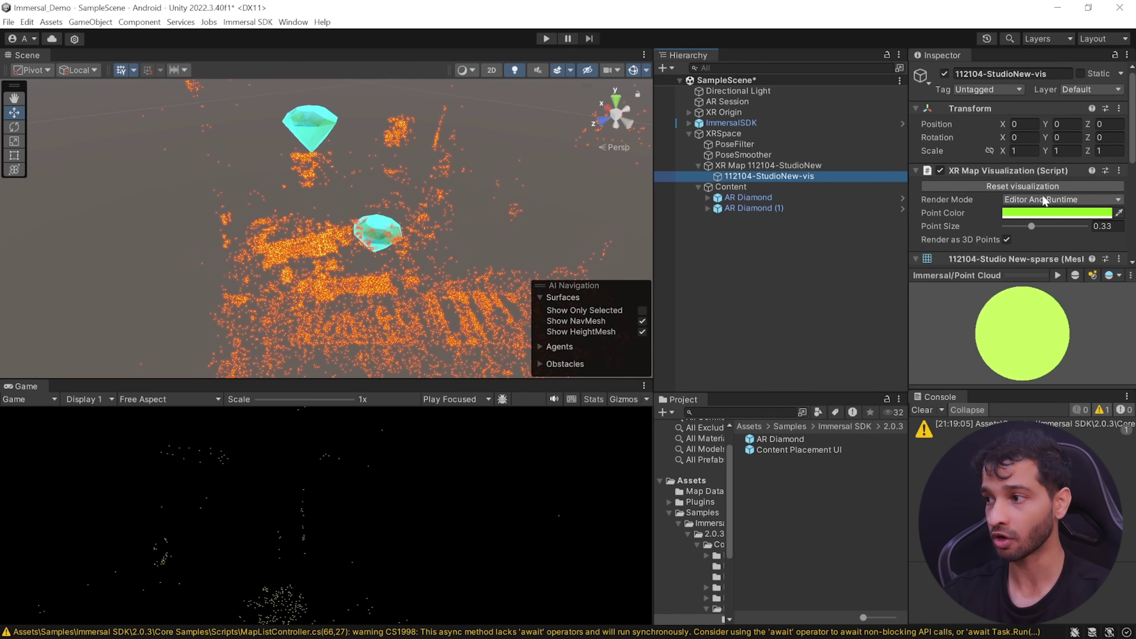
left_click(1055, 200)
left_click(1025, 213)
left_click(809, 330)
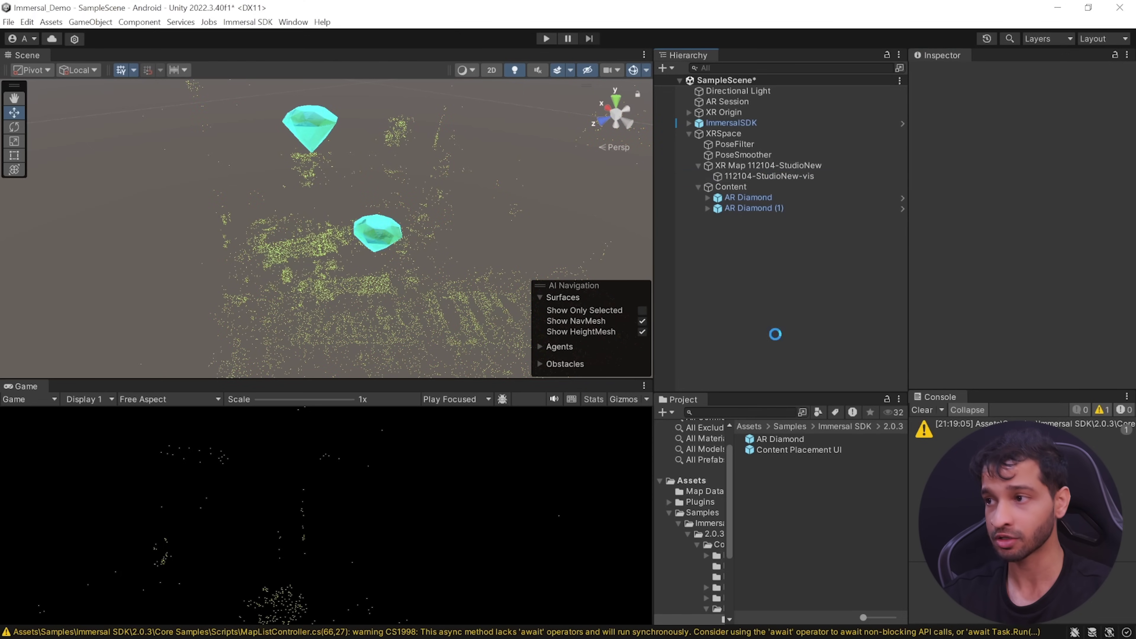
left_click(27, 22)
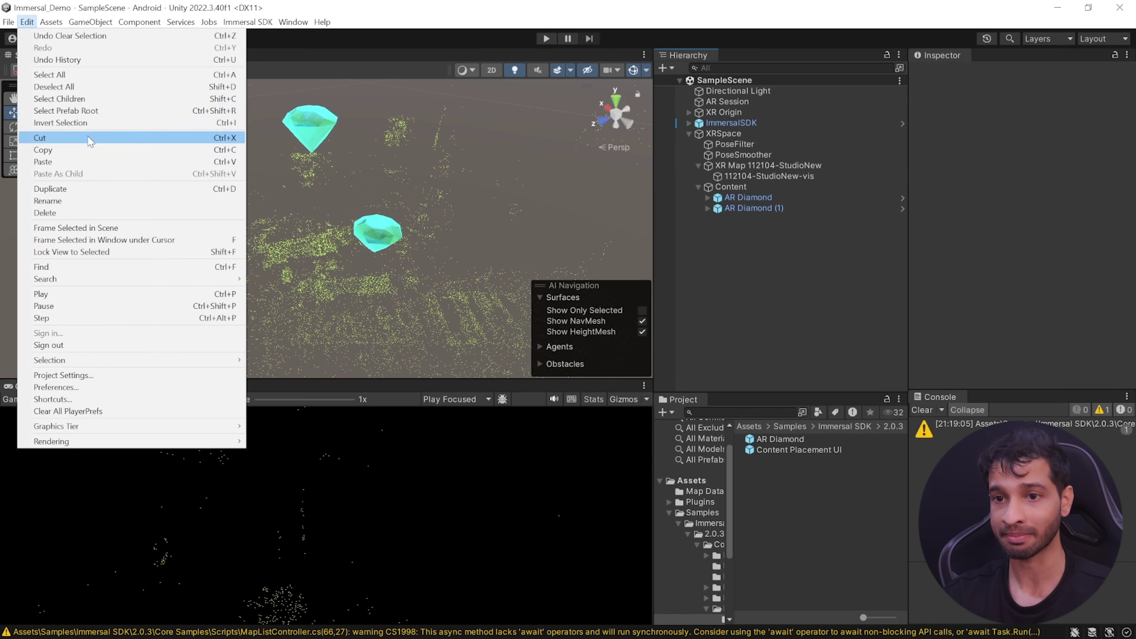
left_click(8, 22)
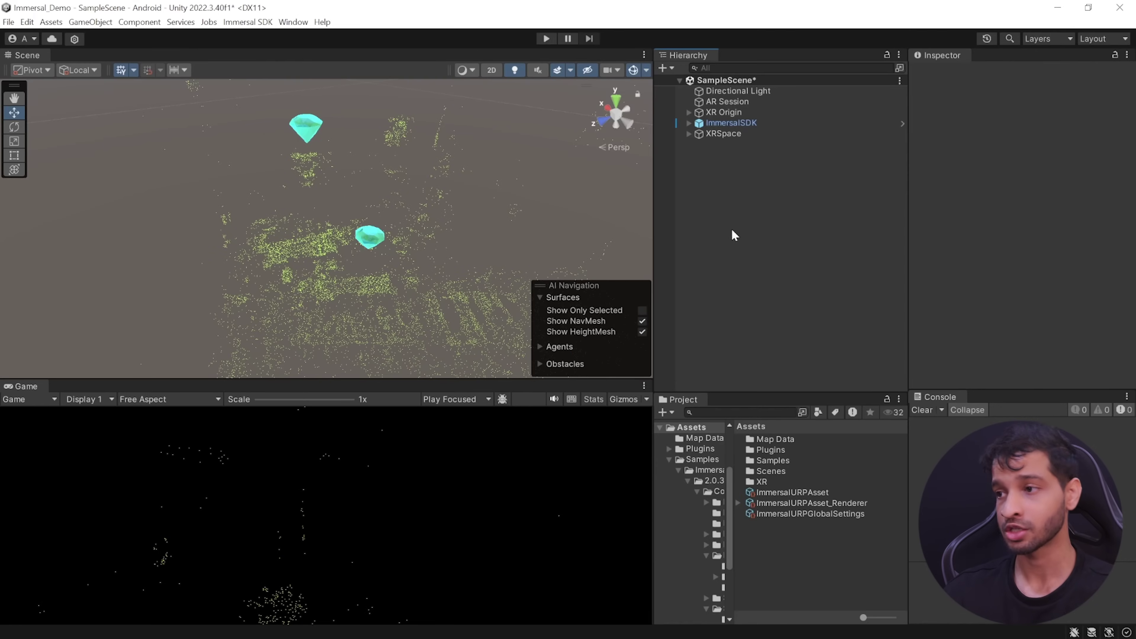
- Add a UI Canvas with an event system to the hierarchy
right_click(700, 176)
mouse_move(800, 487)
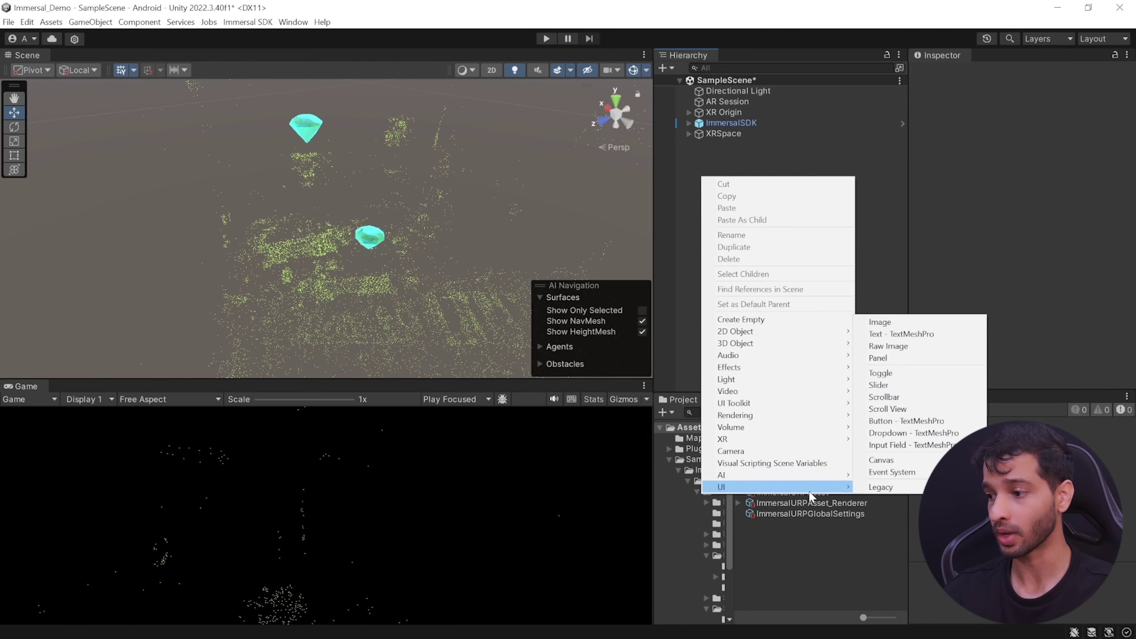
left_click(881, 459)
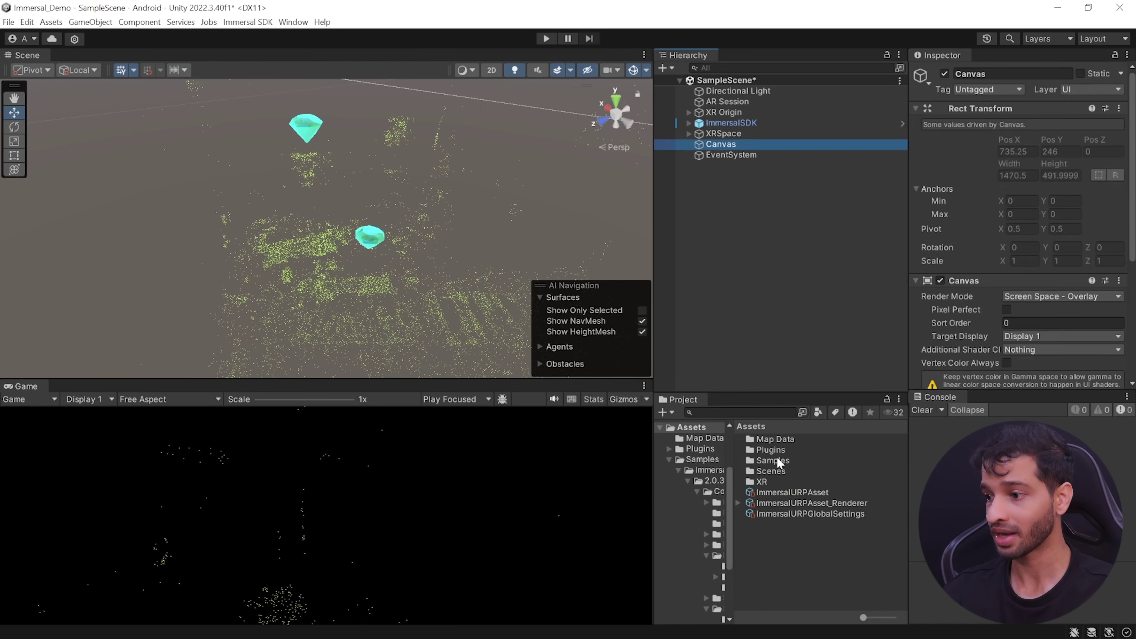
- Browse the Immersal SDK 2.0.3 Core Samples to the Prefabs/Util folder
double_click(777, 459)
double_click(787, 442)
left_click(785, 439)
double_click(785, 439)
double_click(785, 439)
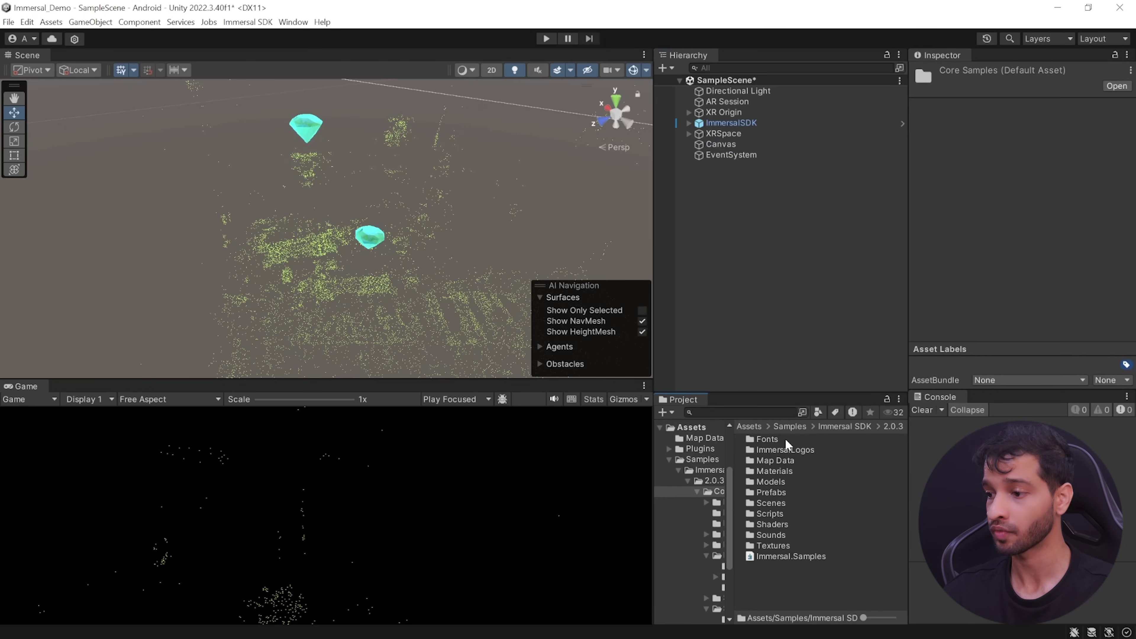
double_click(774, 492)
double_click(769, 461)
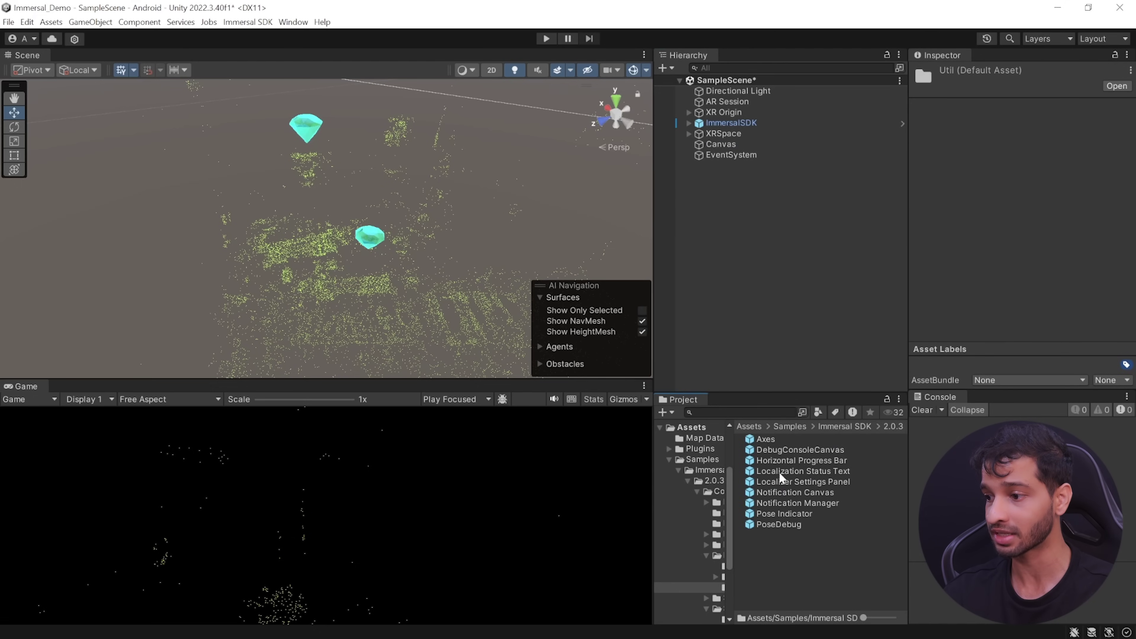
- Place Localization Status Text and Pose Indicator under the Canvas and import TMP Essentials
left_click(821, 472)
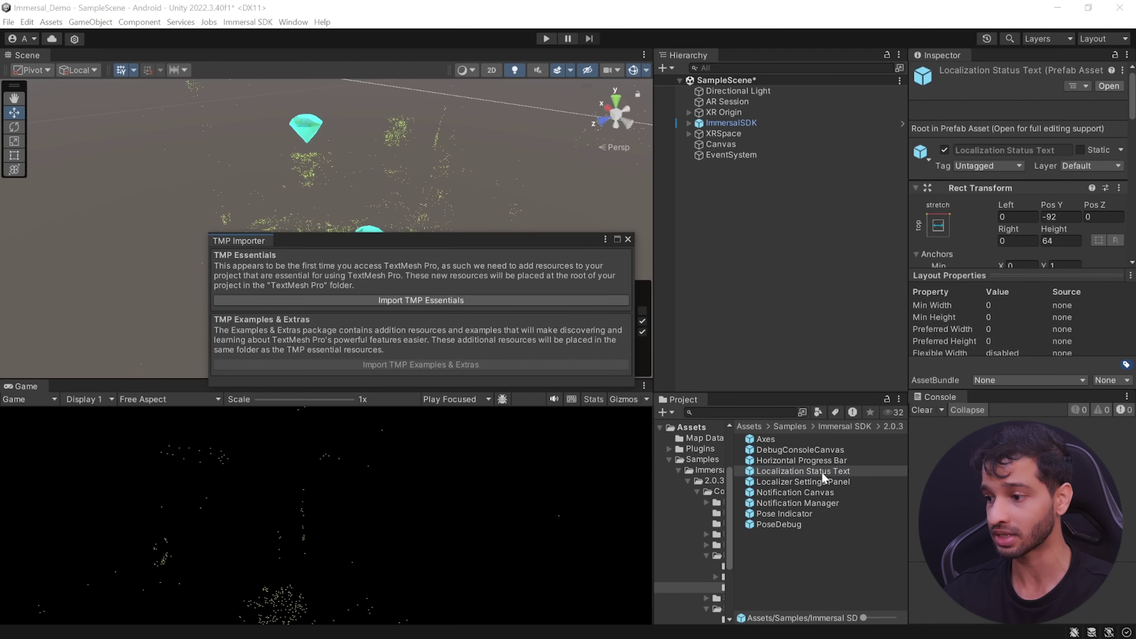
left_click(788, 515, "ctrl")
left_click_drag(790, 473, 717, 149)
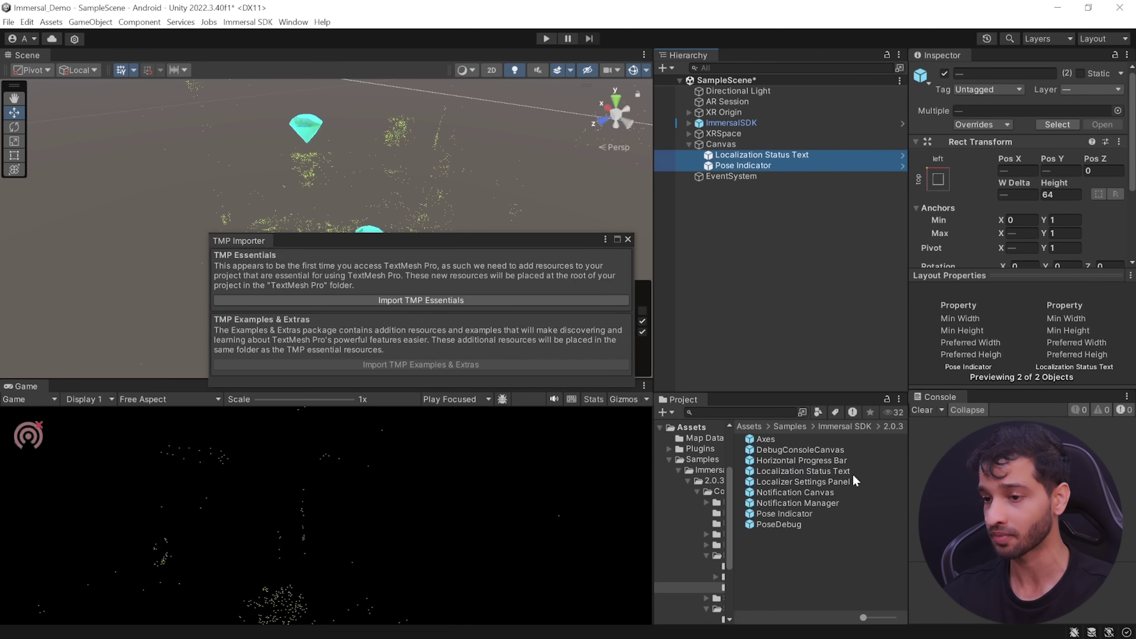
left_click(499, 305)
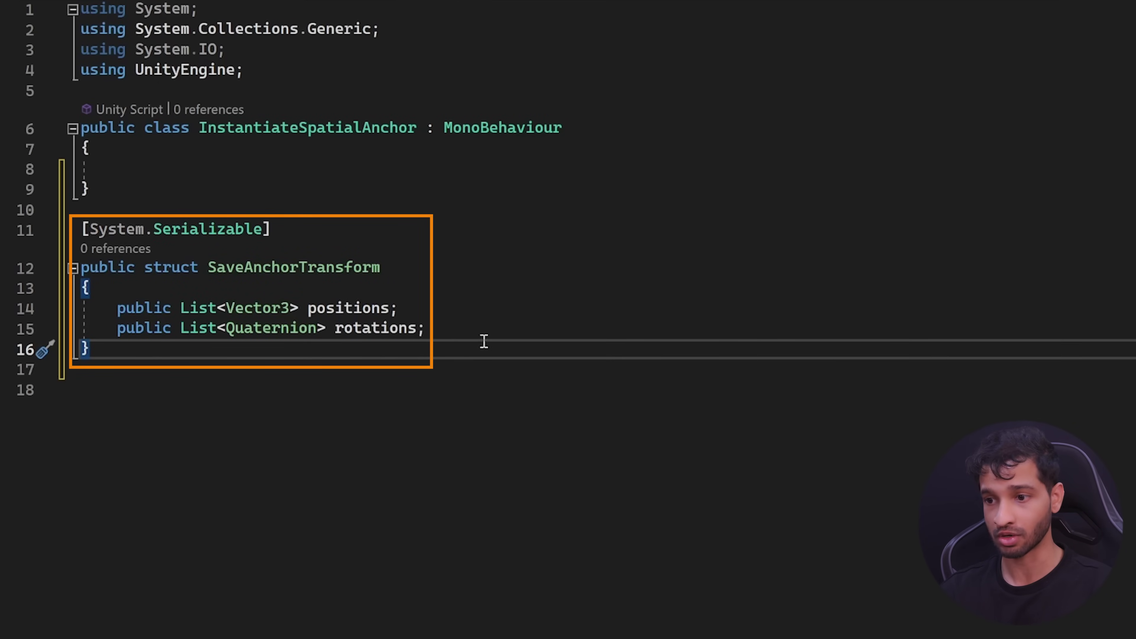
- Add the serialized fields, anchor position/rotation lists, saveFile, and m_Filename = "content.json"
left_click(140, 148)
key("Return")
type("[SerializeField] private GameObject anchorPrefab; [SerializeField] private Transform cameraTransform; [SerializeField] private Transform xRSpaceContent;")
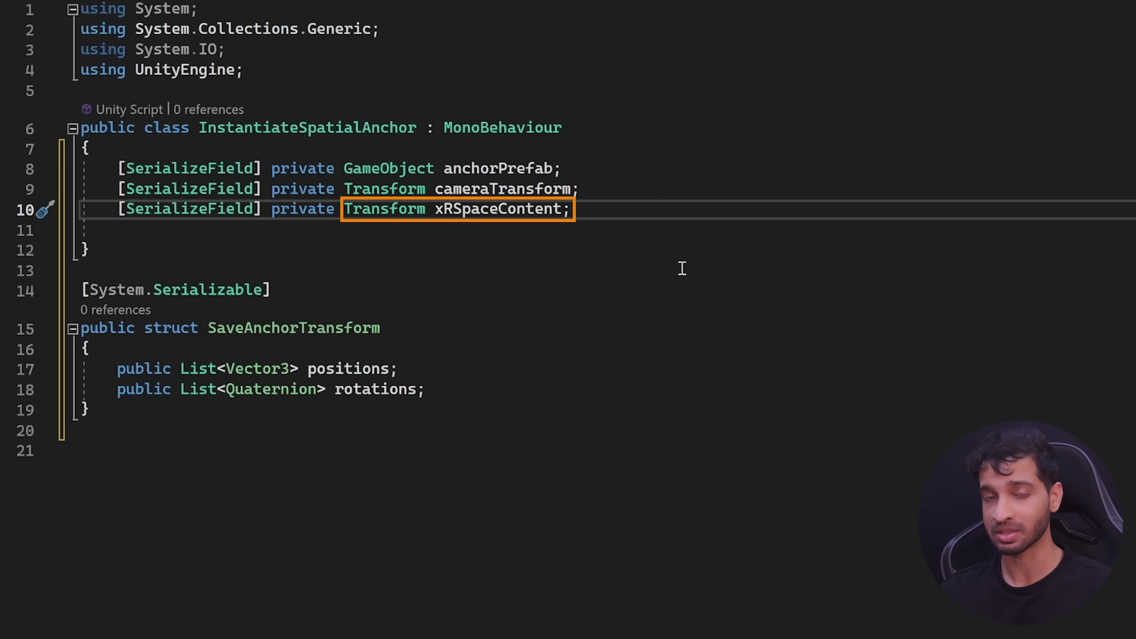
key("Return")
key("Return")
type("private List<Vector3> anchorPosition = new List<Vector3>(); private List<Quaternion> anchorRotation = new List<Quaternion>();")
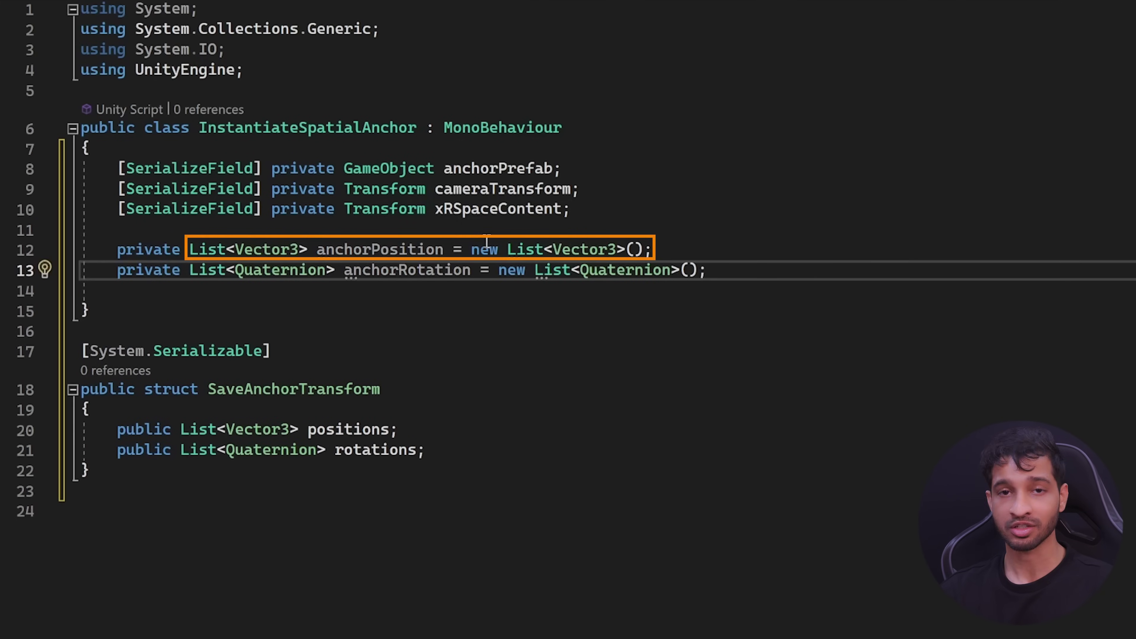
key("Return")
key("Return")
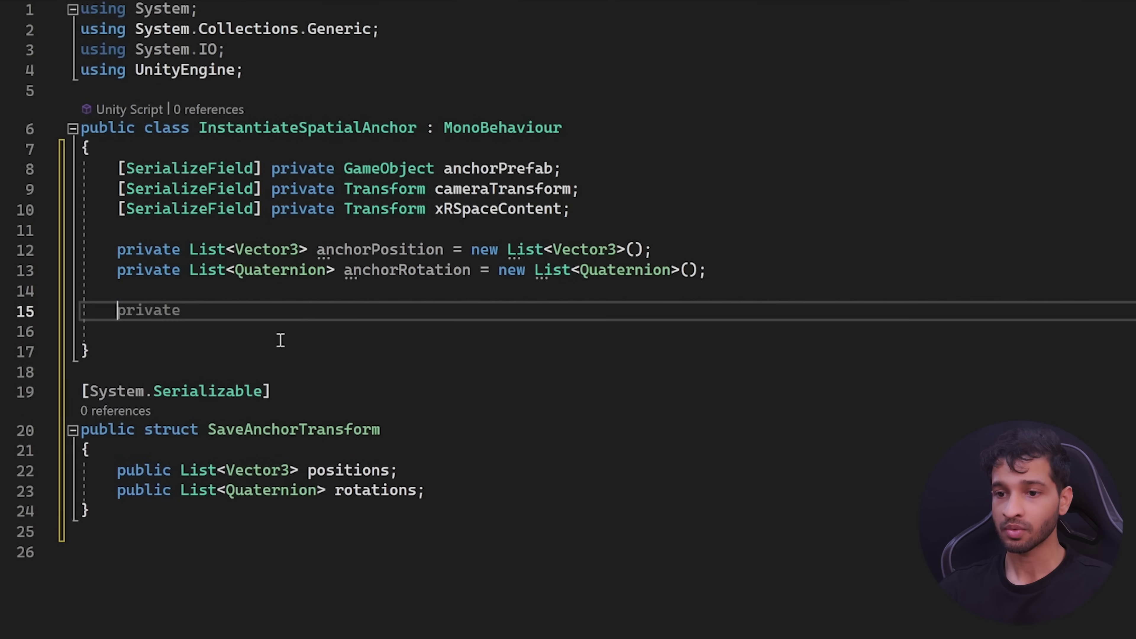
type("private SaveAnchorTransform saveFile;")
key("Return")
key("Return")
type("private string m_Filename = \"content.json\";")
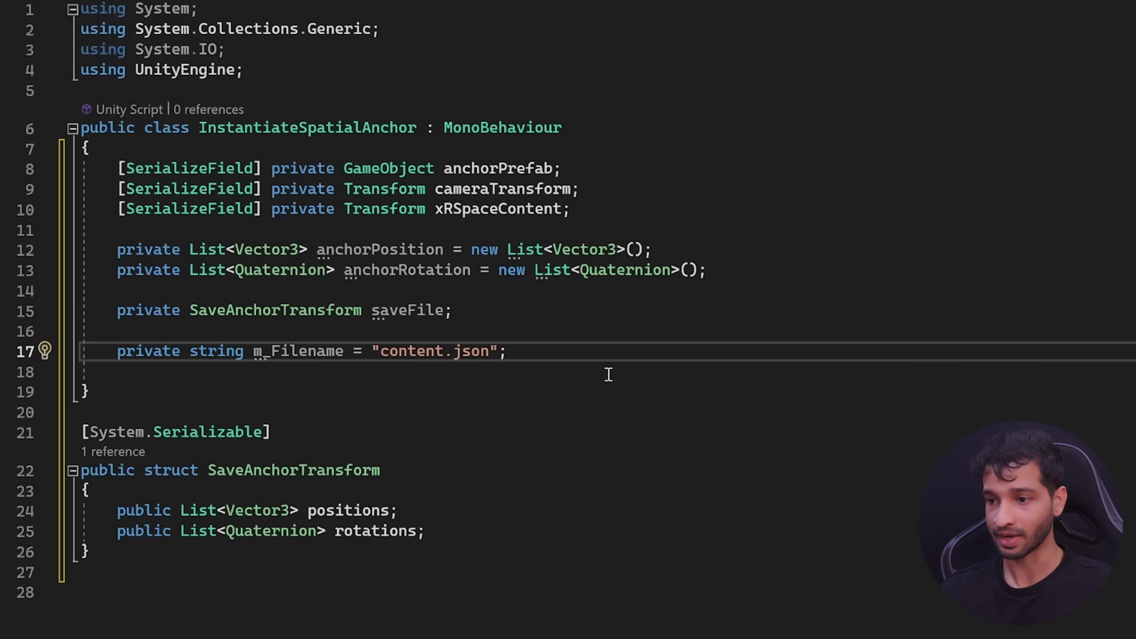
- Insert the InstanciateAnchor and SaveContents methods below the fields
key("Return")
key("Return")
scroll(365, 403, "down", 1)
key("ctrl+v")
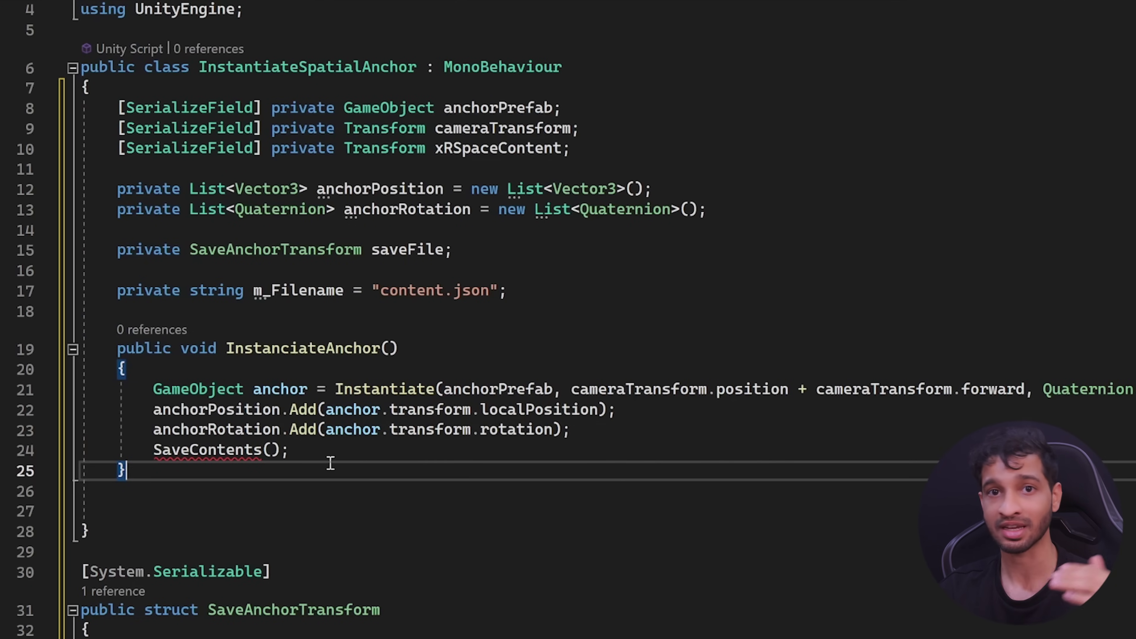
key("Return")
key("Return")
type("public void SaveContents() {     saveFile.positions = anchorPosition;     saveFile.rotations = anchorRotation;      string jsonstring = JsonUtility.ToJson(saveFile, true);      string dataPath = Path.Combine(Application.persistentDataPath, m_Filename);      File.WriteAllText(dataPath, jsonstring); }")
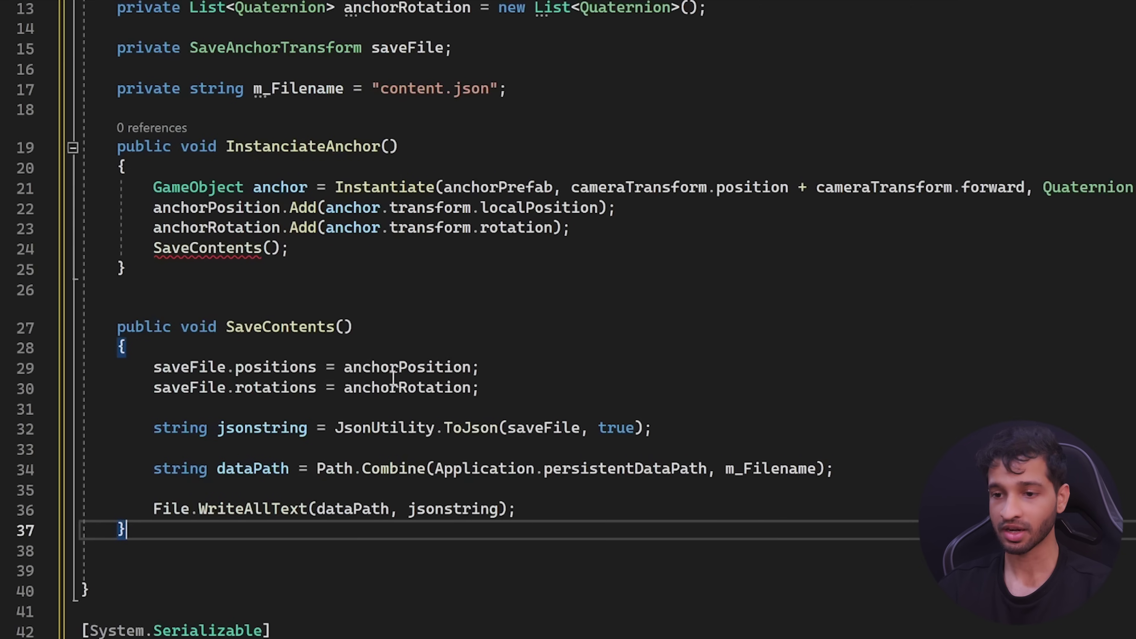
scroll(322, 305, "down", 1)
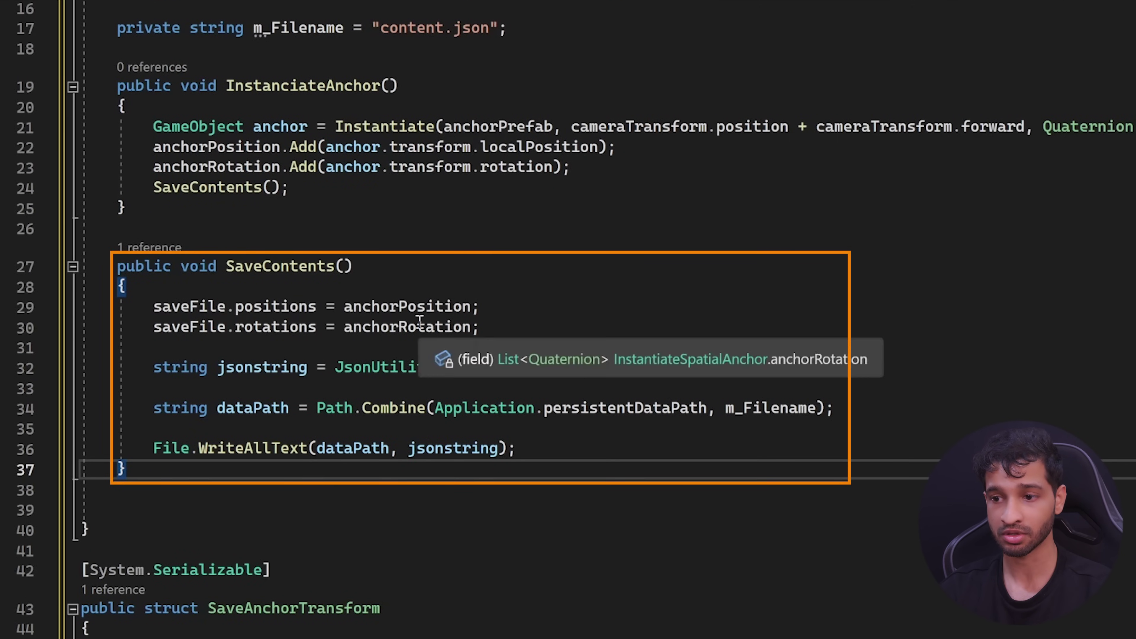
scroll(506, 325, "down", 1)
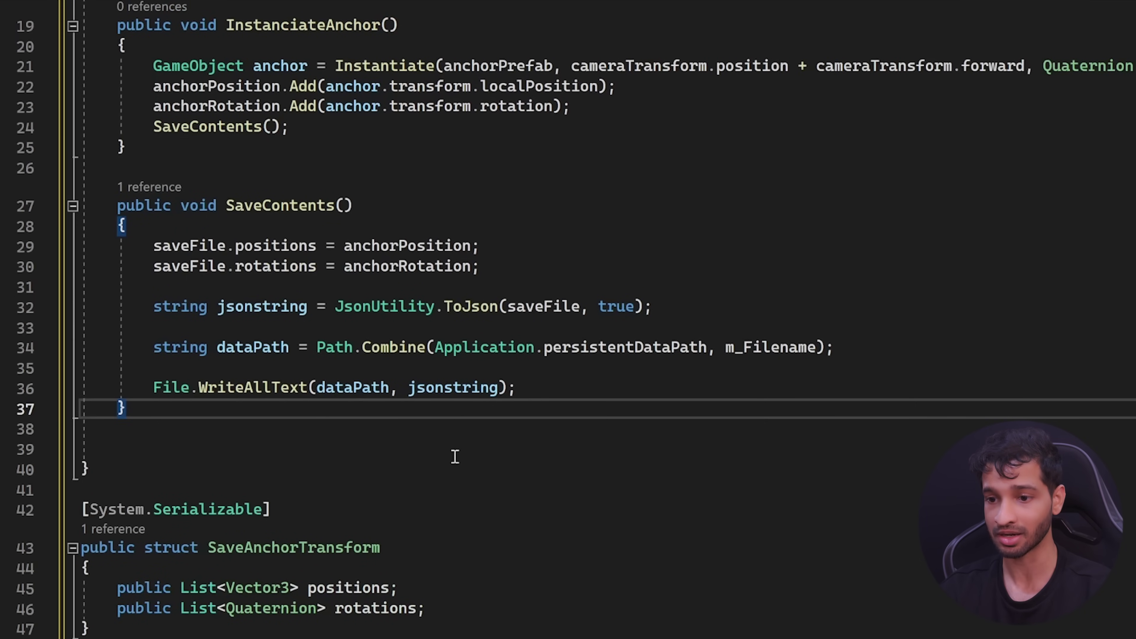
left_click(360, 458)
- Paste LoadContents, an InstanciateAnchor(Vector3 pos, Quaternion rot) overload, and a Start calling LoadContents
key("ctrl+v")
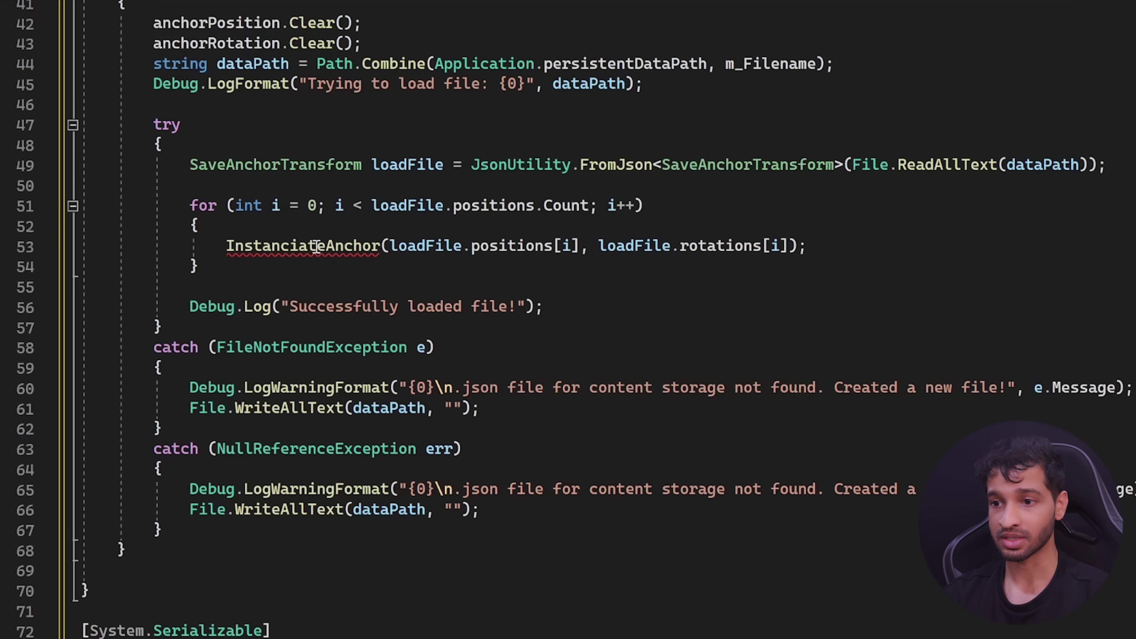
scroll(388, 368, "up", 10)
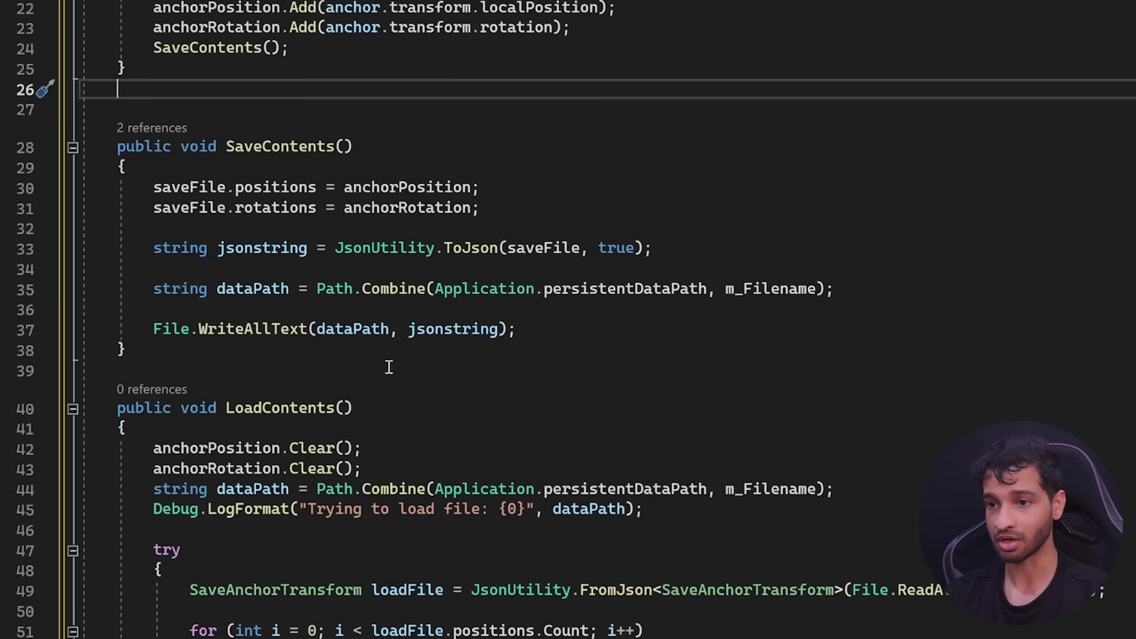
type("public void InstanciateAnchor(Vector3 pos, Quaternion rot) {     GameObject anchor = Instantiate(anchorPrefab, pos, rot, xRSpaceContent);     anchorPosition.Add(anchor.transform.localPosition);     anchorRotation.Add(anchor.transform.rotation);     SaveContents(); }")
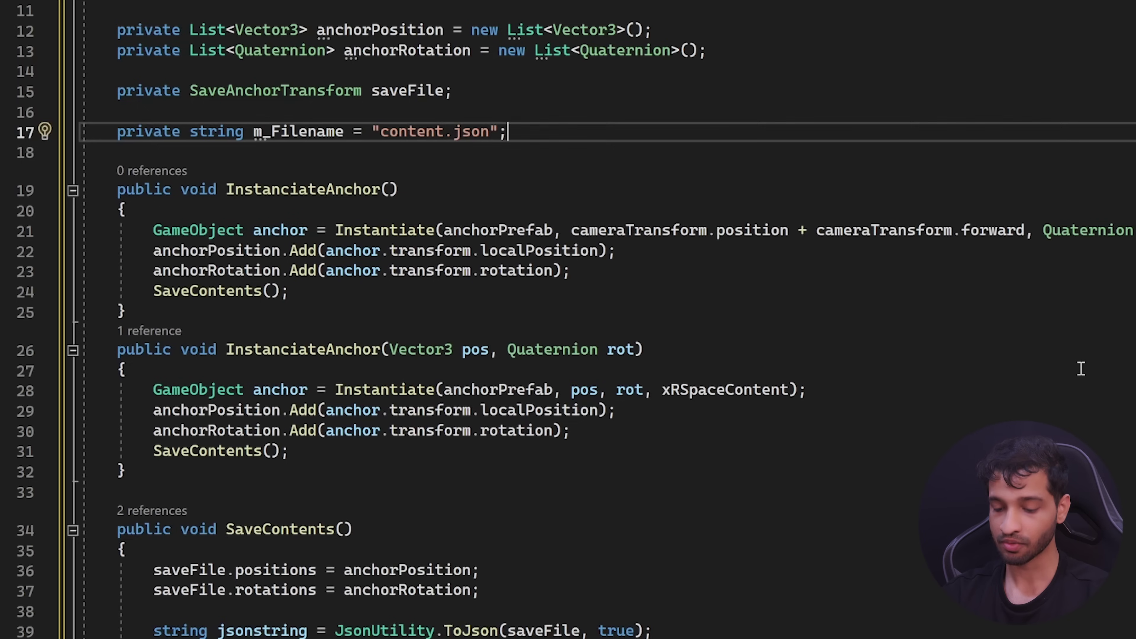
key("Return")
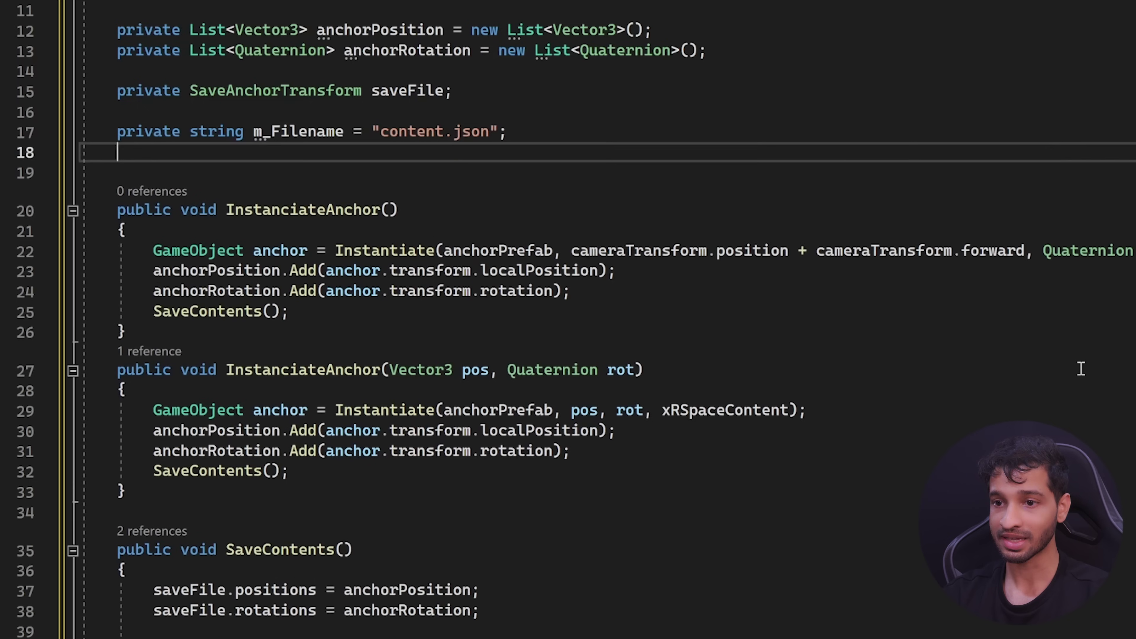
type("private void Start() {     LoadContents(); }")
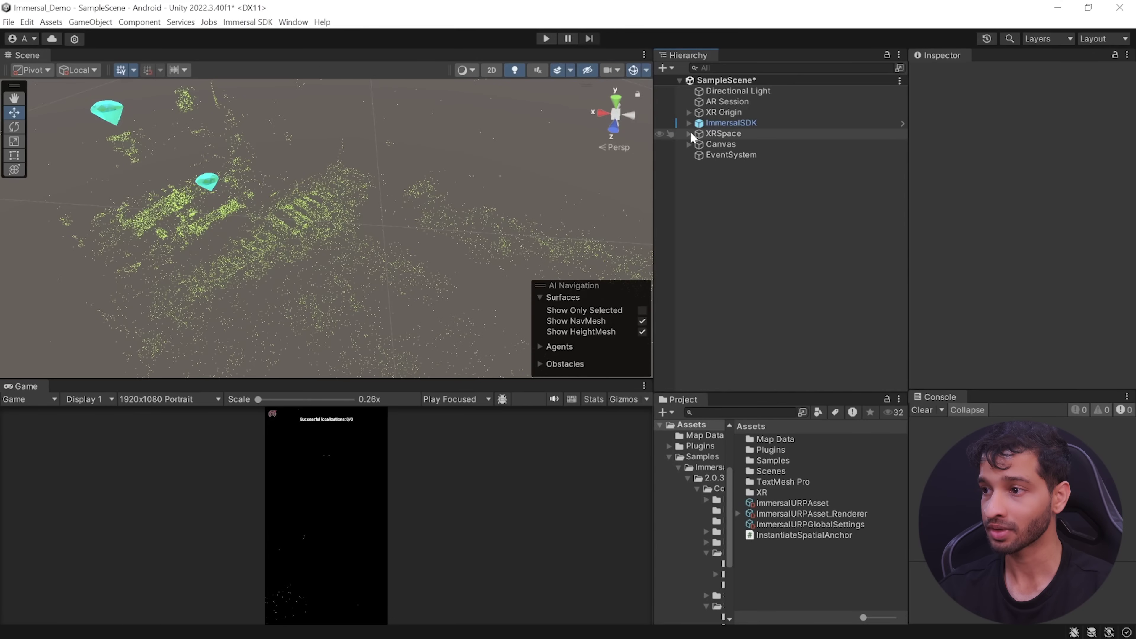
- Delete both AR Diamond objects from under Content
left_click(689, 133)
left_click(736, 187)
left_click(739, 197, "shift")
key("Delete")
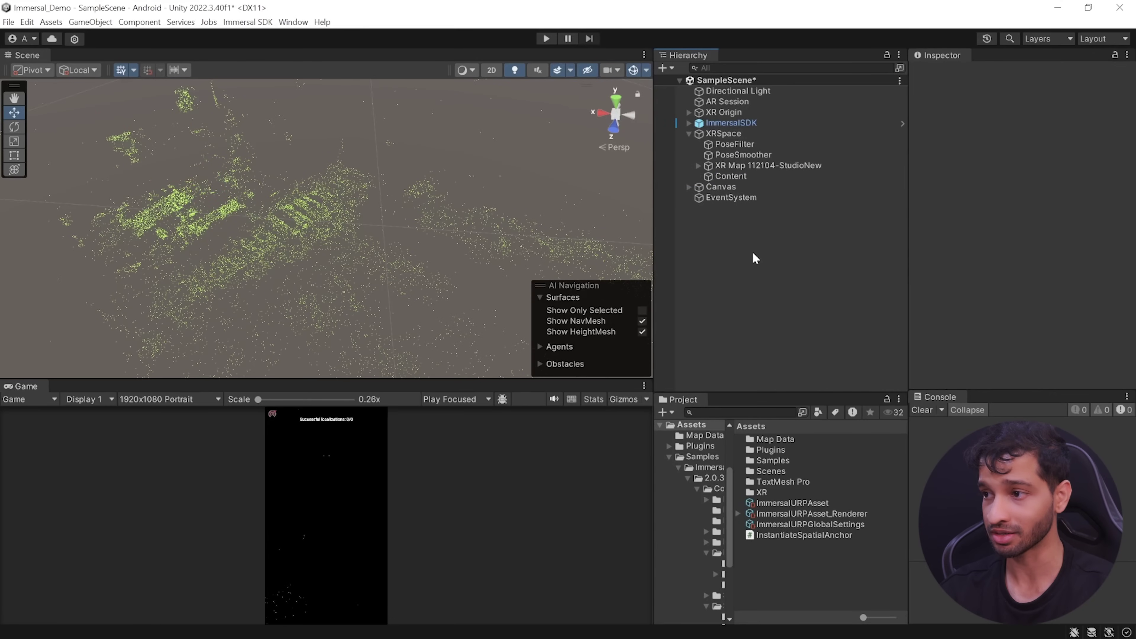
- Add a TextMeshPro button under Canvas, enlarge it about 2.6 times and move it toward the bottom
left_click(688, 186)
right_click(708, 190)
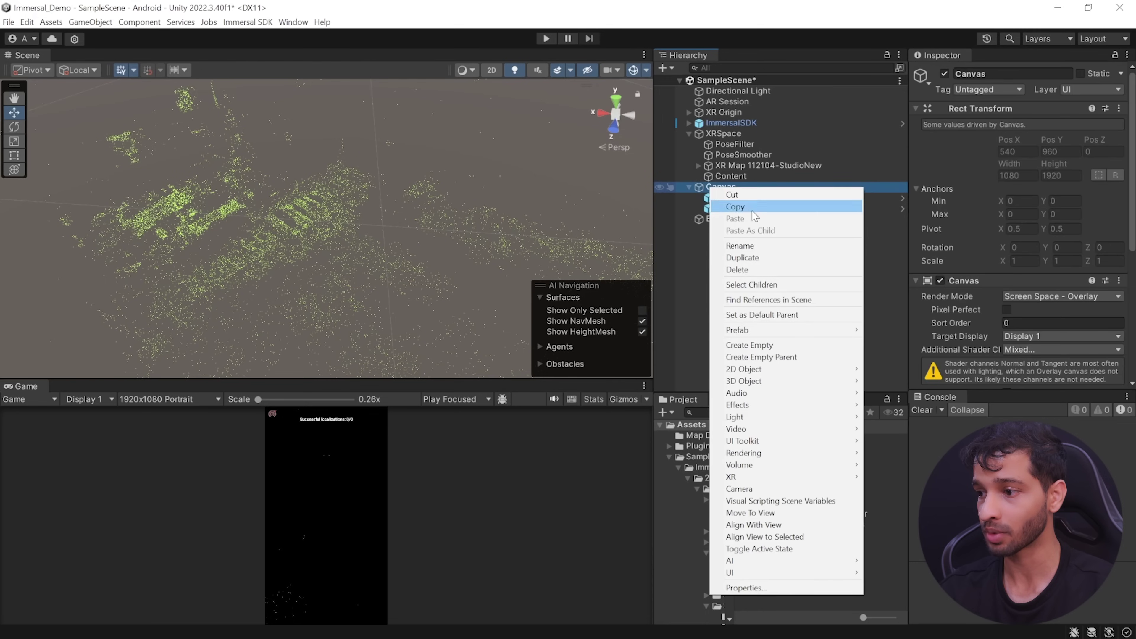
mouse_move(805, 573)
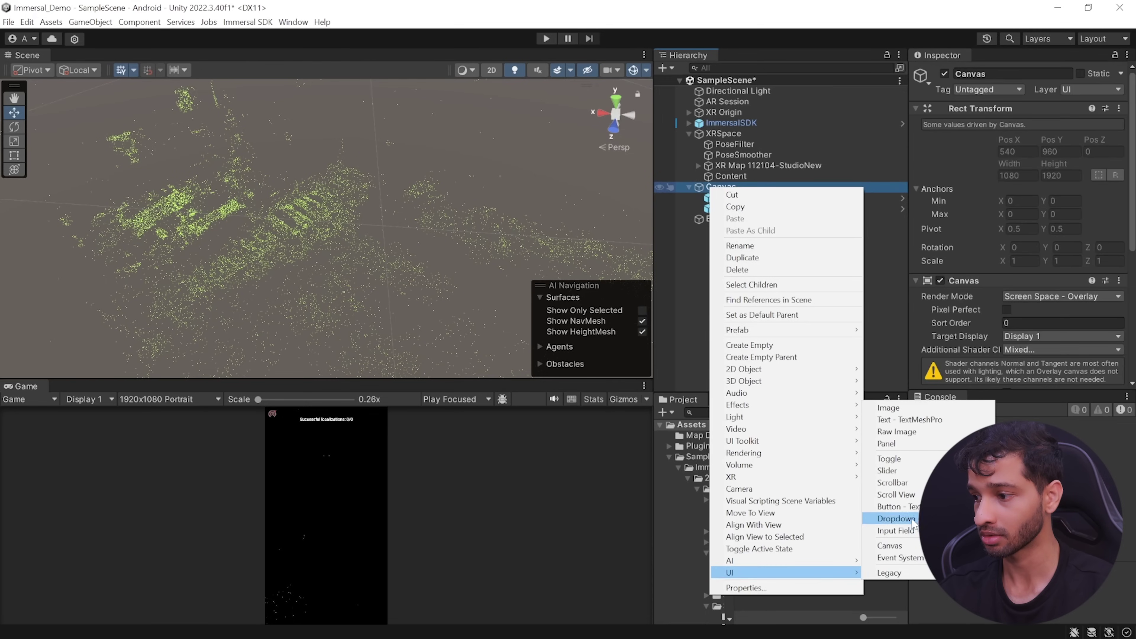
left_click(892, 506)
key("f")
left_click_drag(342, 240, 436, 236)
left_click(14, 113)
left_click_drag(326, 193, 327, 333)
- Set the button label to 'Spawn Anchor' and attach the InstantiateSpatialAnchor script to the Button
left_click(697, 219)
left_click(745, 229)
scroll(969, 213, "down", 3)
double_click(935, 241)
type("Spawn Anchor")
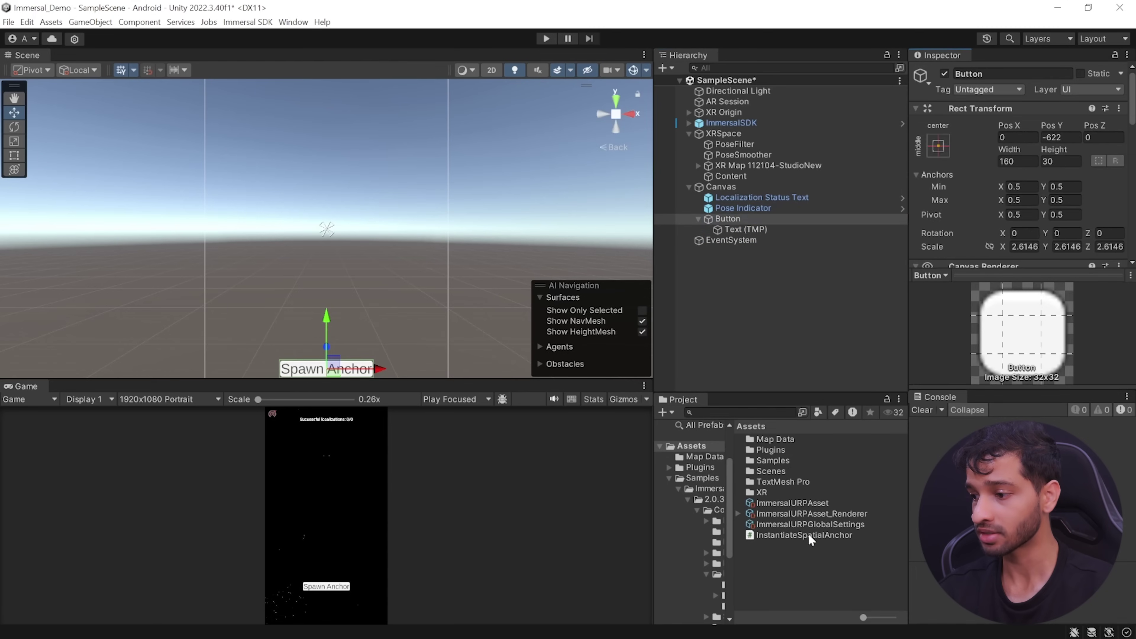
left_click_drag(810, 539, 728, 220)
scroll(1074, 179, "down", 10)
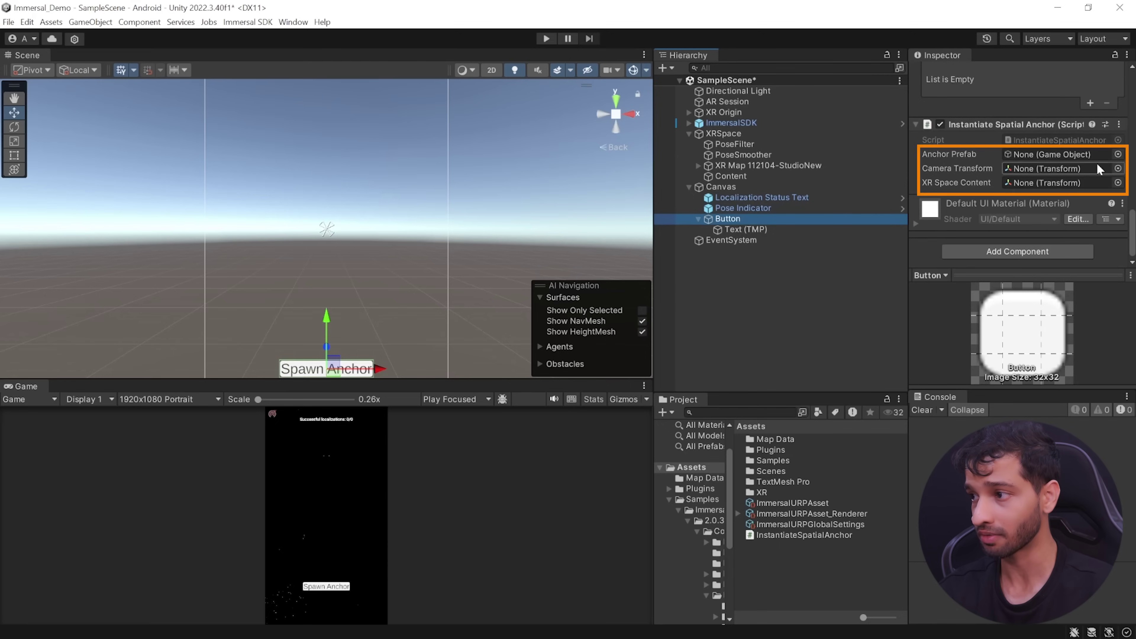
- Assign AR Diamond as Anchor Prefab, Main Camera as Camera Transform, and Content as XR Space Content
left_click(1106, 154)
left_click(1117, 155)
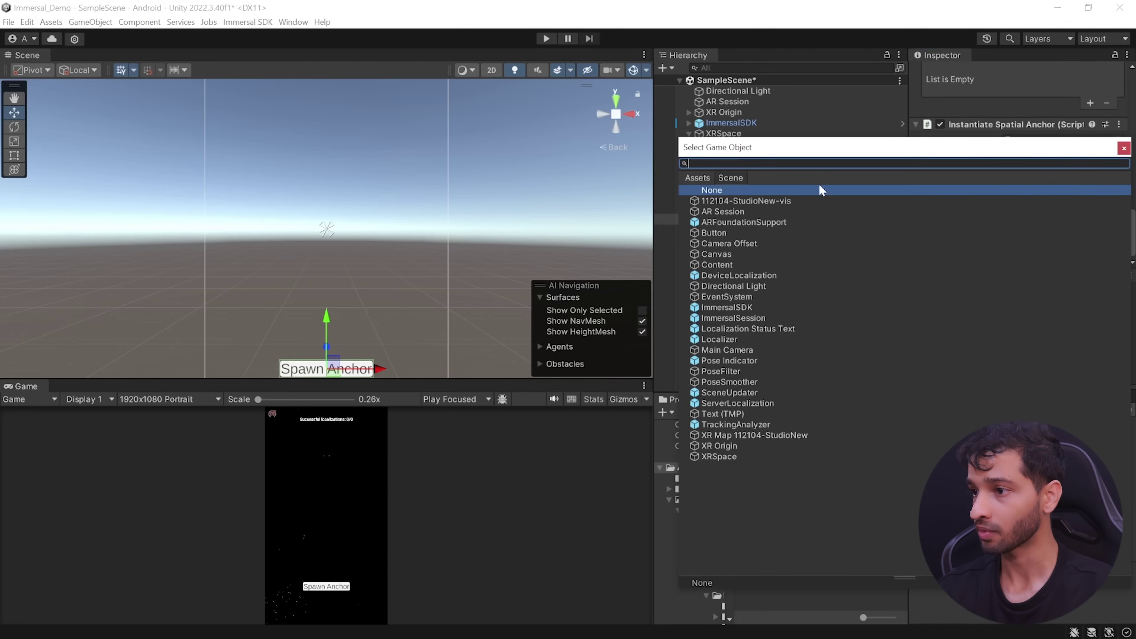
type("ar di")
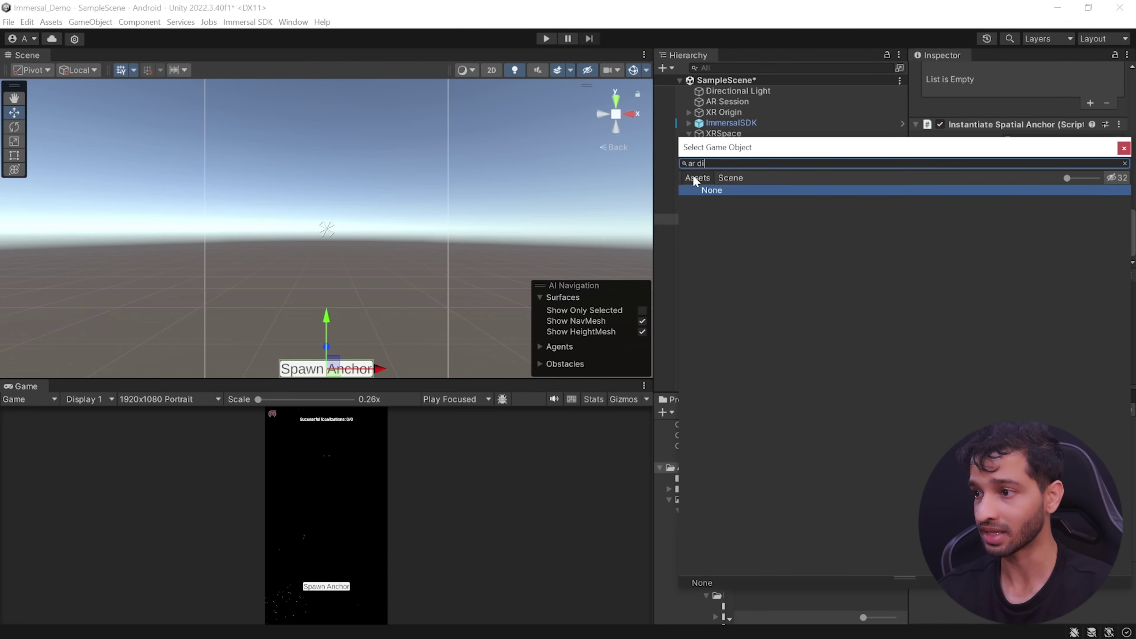
double_click(712, 202)
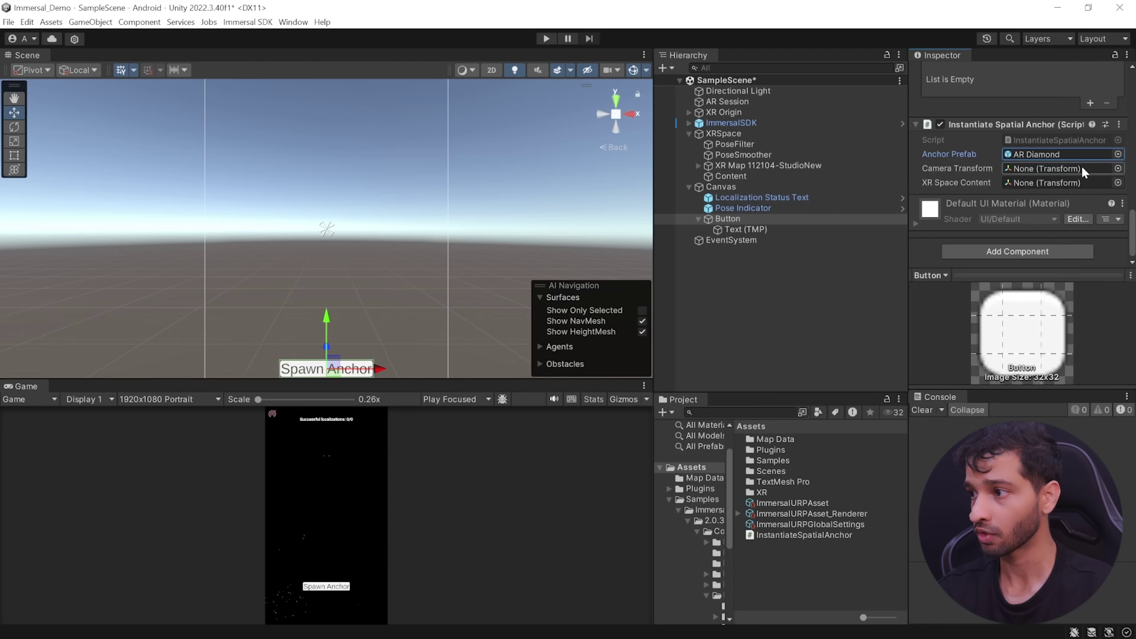
left_click(688, 112)
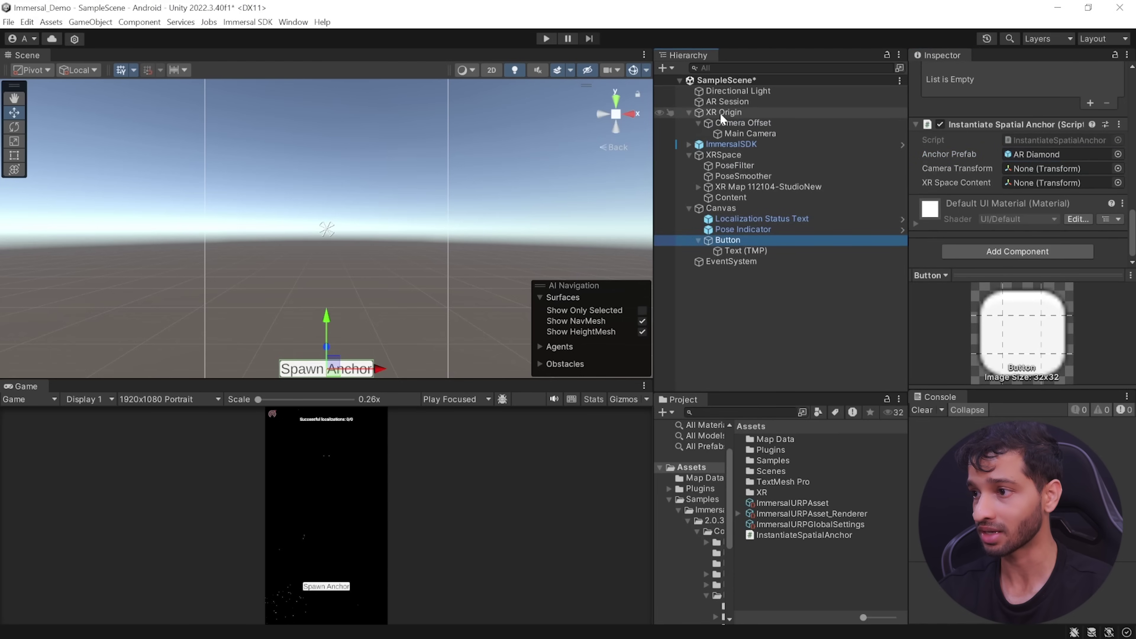
left_click_drag(743, 133, 1051, 170)
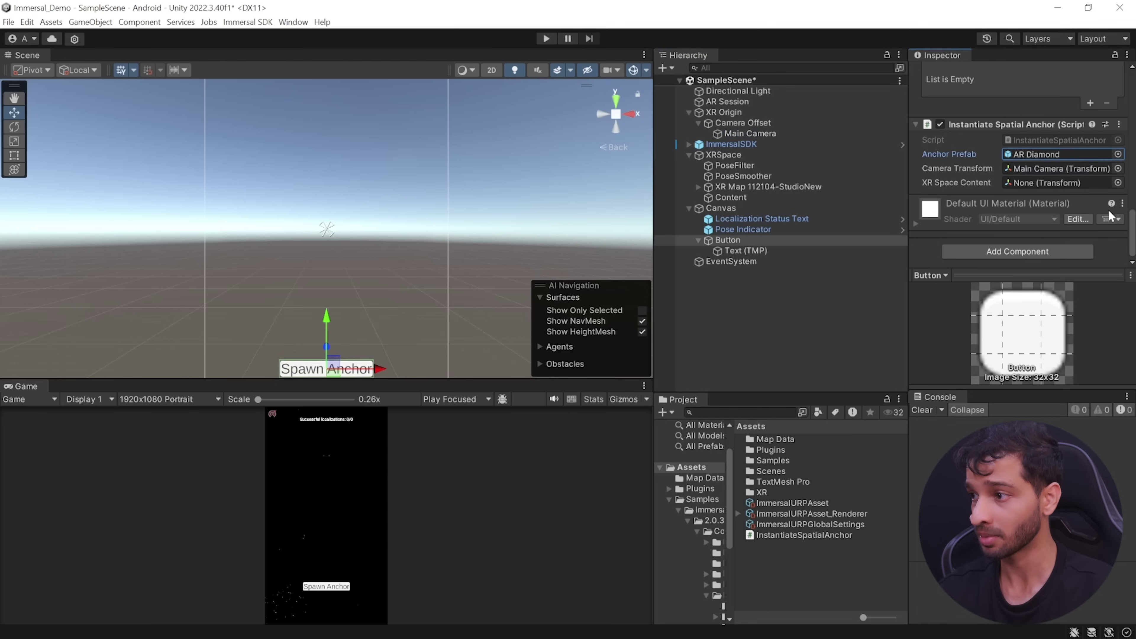
left_click_drag(731, 197, 1046, 182)
- Add an On Click entry on the button calling InstantiateSpatialAnchor.InstanciateAnchor()
left_click(1089, 103)
scroll(1052, 107, "up", 2)
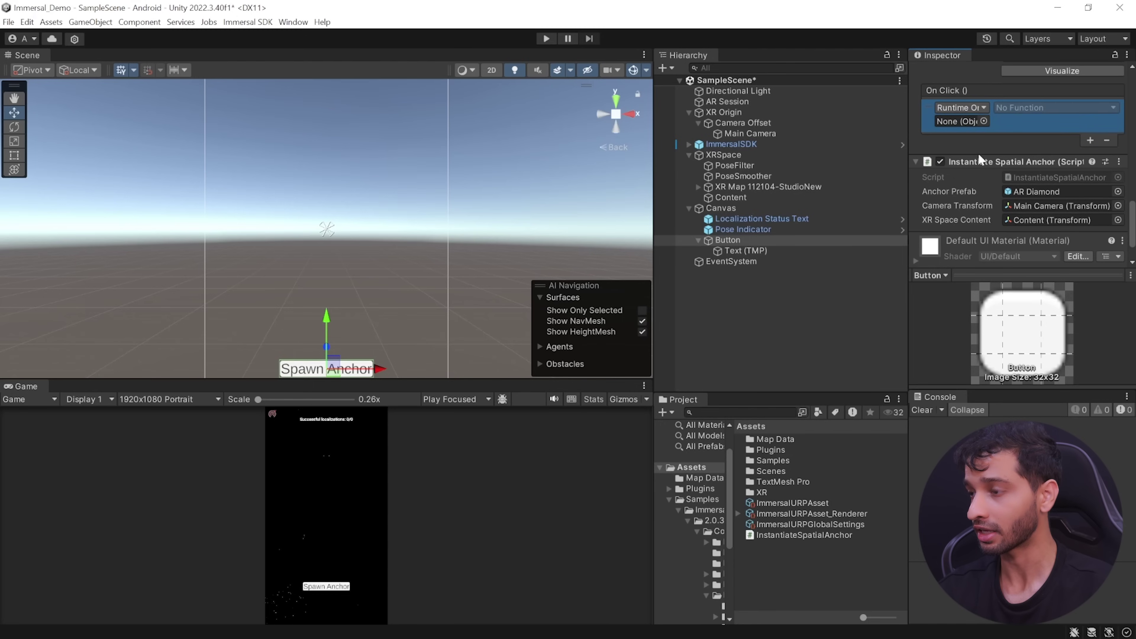
left_click(1015, 166)
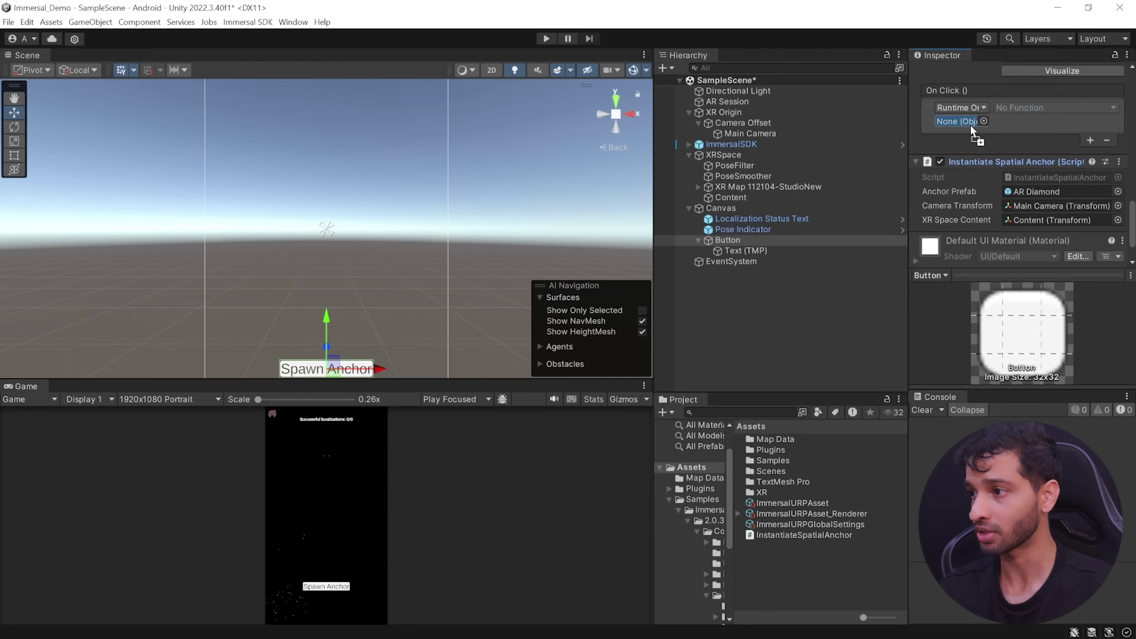
left_click_drag(963, 121, 963, 120)
left_click(1055, 107)
mouse_move(1049, 199)
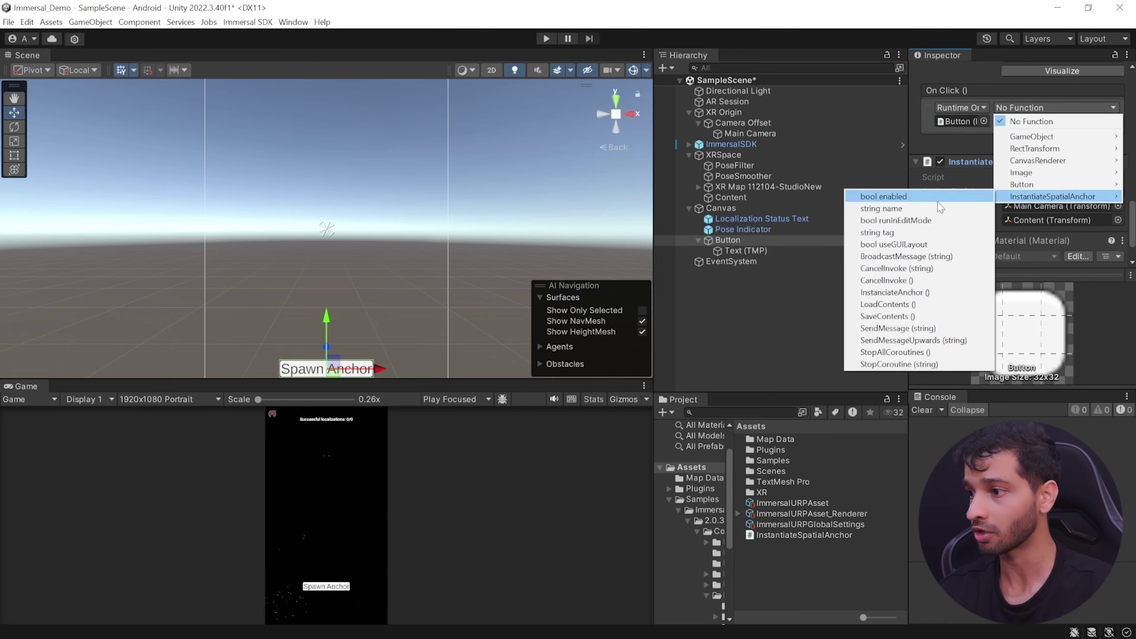
left_click(878, 292)
left_click(793, 317)
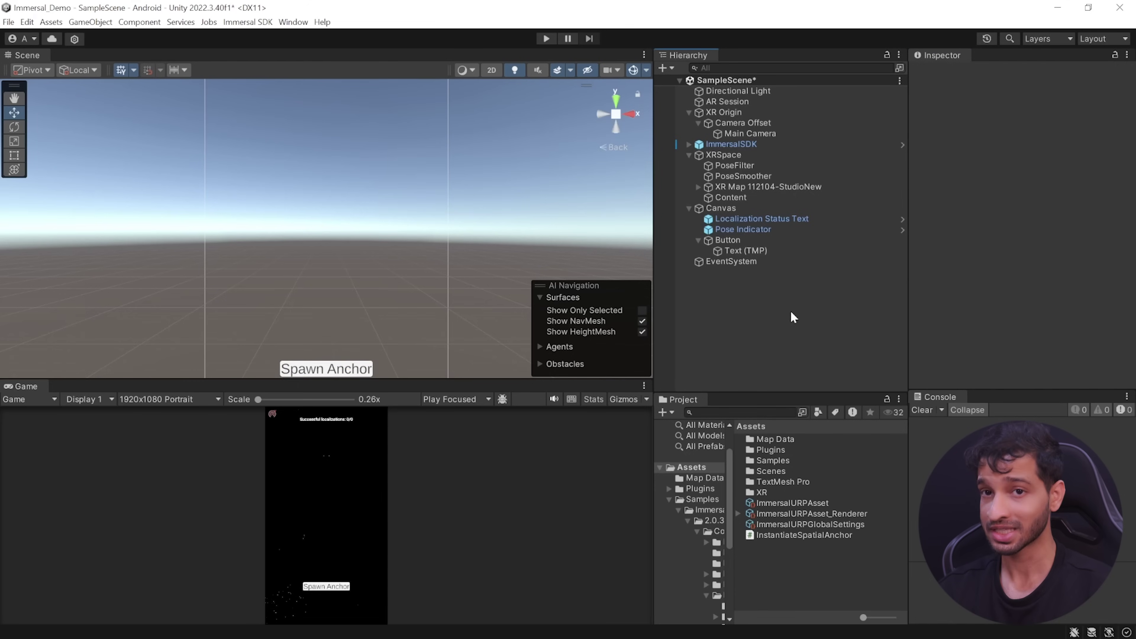
- Save the scene with Ctrl+S
key("ctrl+s")
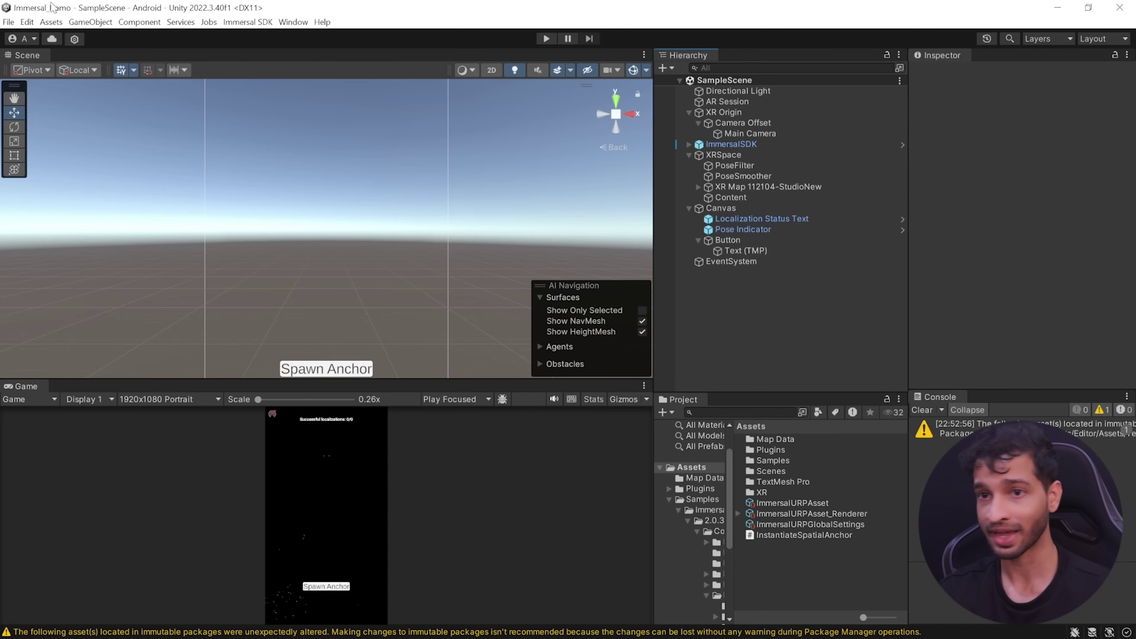